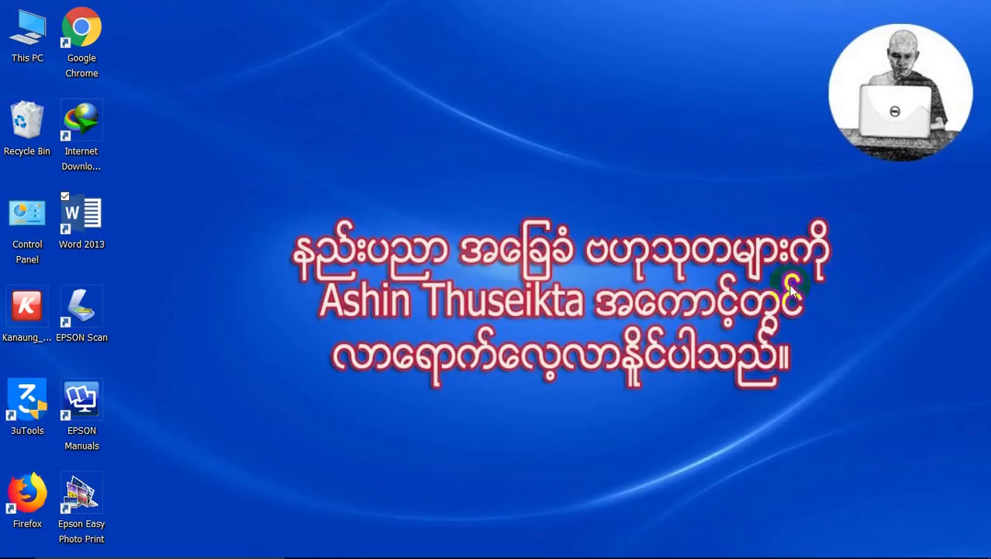
# Step: Restore the pageno.docx Word window and scroll down through its lettered pages
pyautogui.click(417, 545)
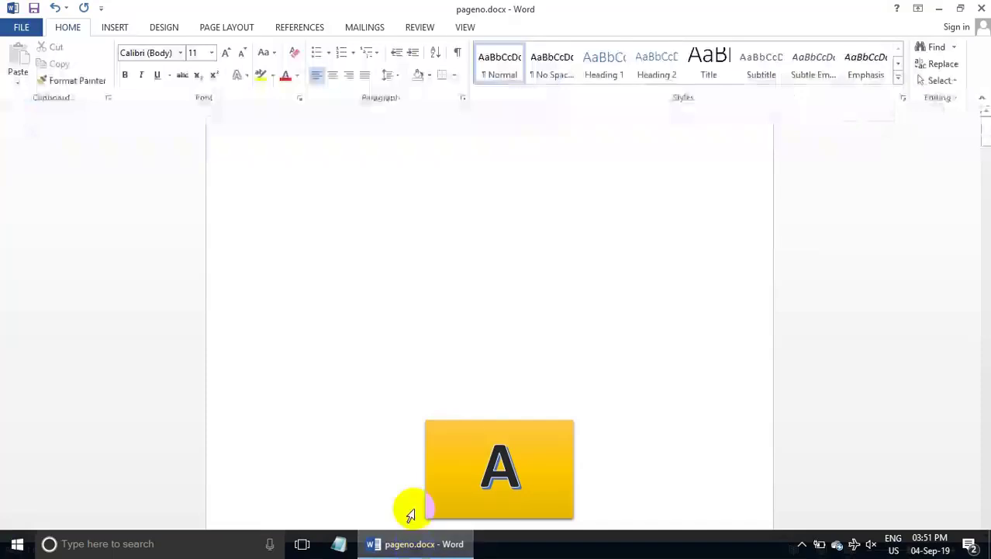
pyautogui.moveTo(986, 138)
pyautogui.mouseDown()
pyautogui.moveTo(986, 262)
pyautogui.moveTo(979, 81)
pyautogui.mouseUp()
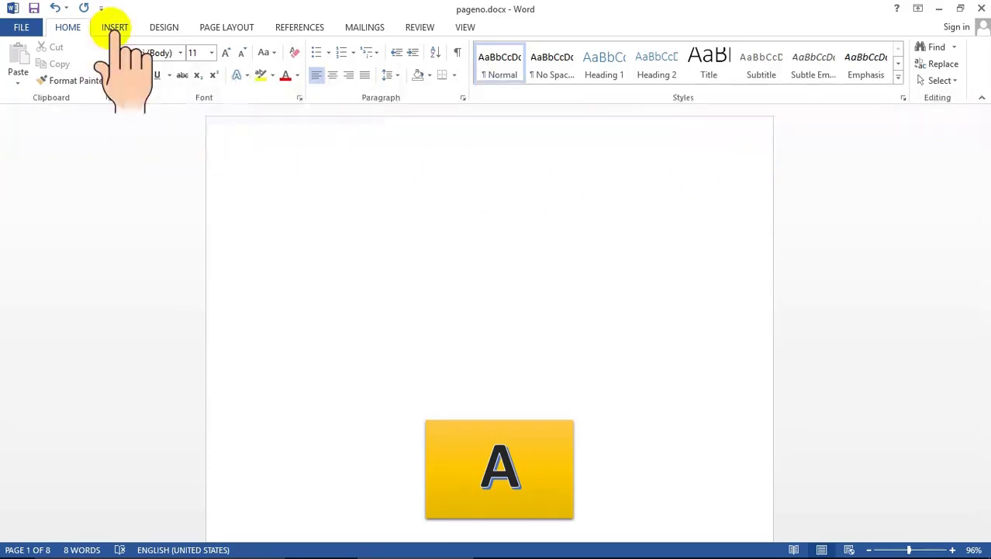
# Step: Add the built-in Integral header, with its orange bar and [DOCUMENT TITLE] placeholder
pyautogui.click(114, 27)
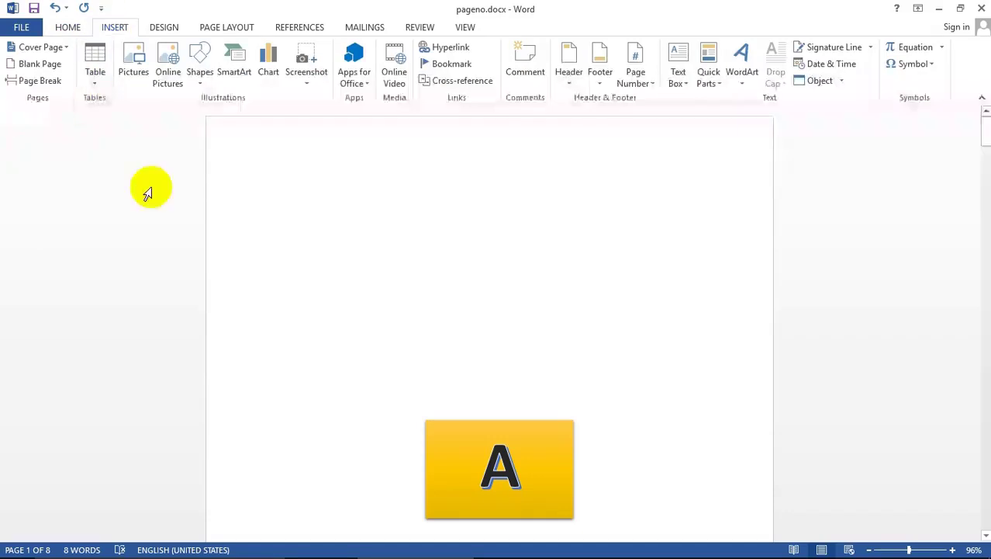
pyautogui.click(573, 84)
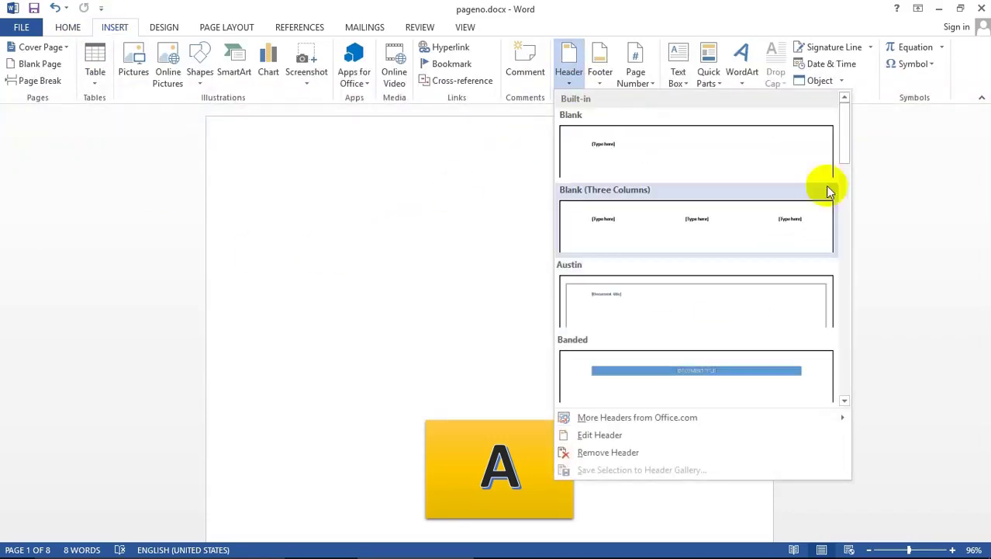
pyautogui.moveTo(843, 150)
pyautogui.mouseDown()
pyautogui.moveTo(856, 377)
pyautogui.moveTo(855, 264)
pyautogui.mouseUp()
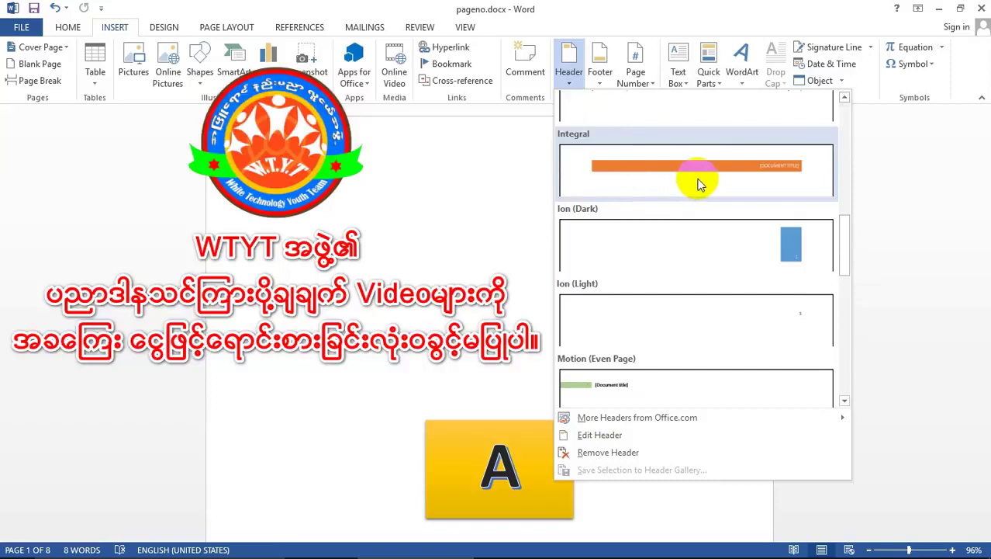
pyautogui.click(686, 181)
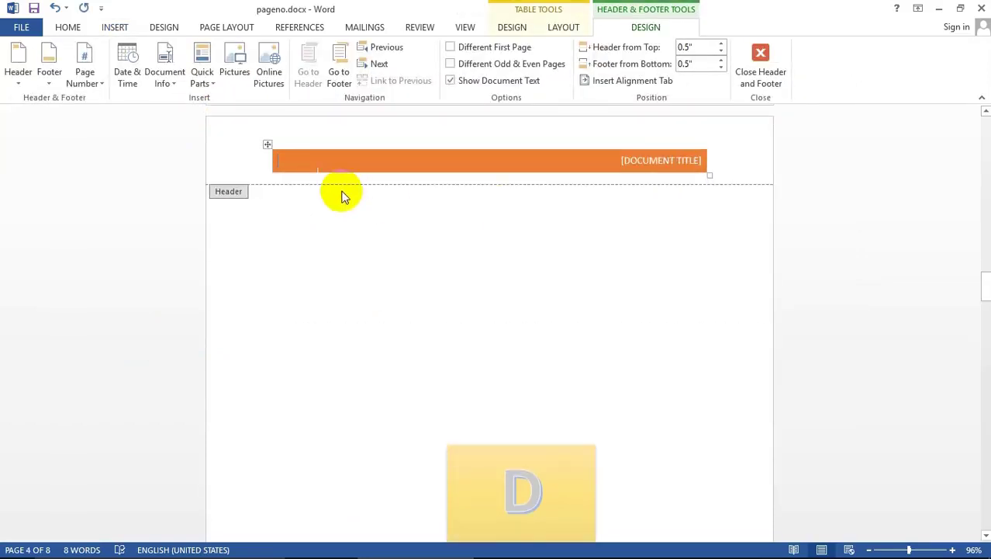
# Step: Replace the title placeholder with WORD, put WTYT in the left cell, and enlarge the bar
pyautogui.click(624, 161)
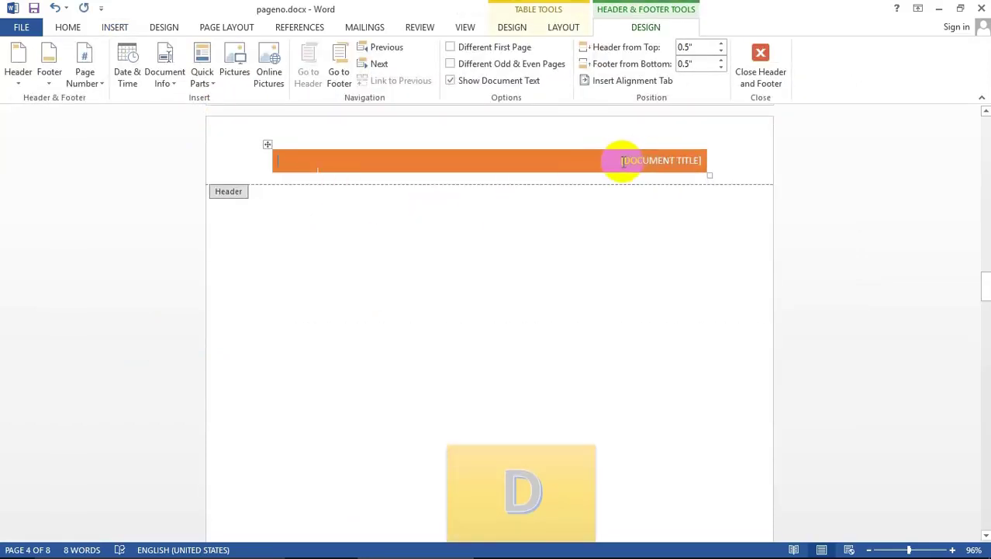
pyautogui.click(624, 161)
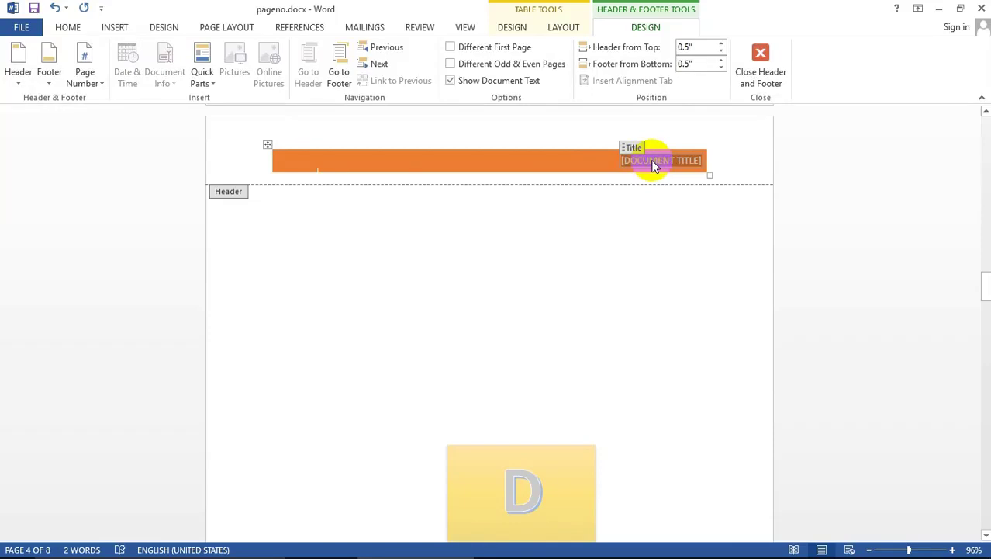
pyautogui.write('WORD')
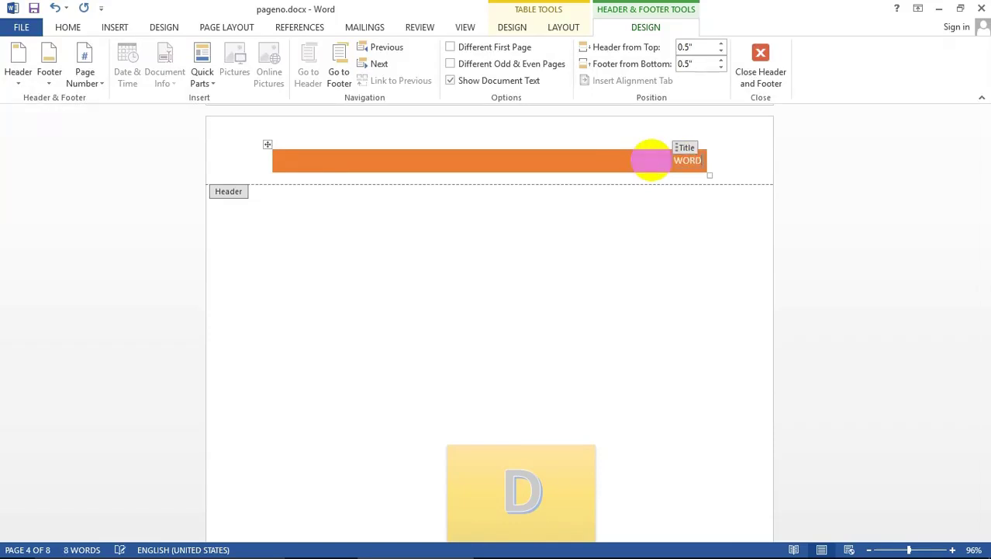
pyautogui.click(289, 163)
pyautogui.write('WTYT')
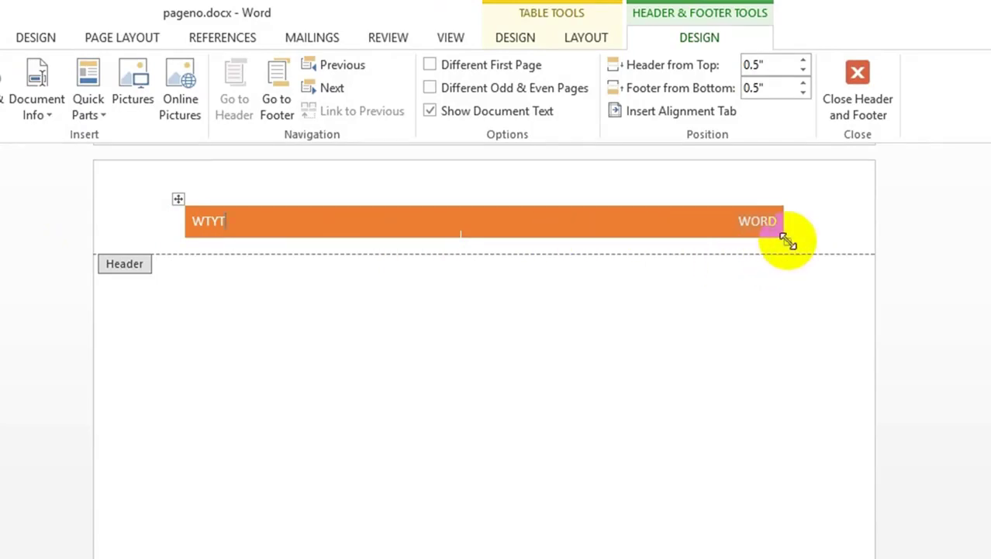
pyautogui.moveTo(786, 239); pyautogui.dragTo(811, 309)
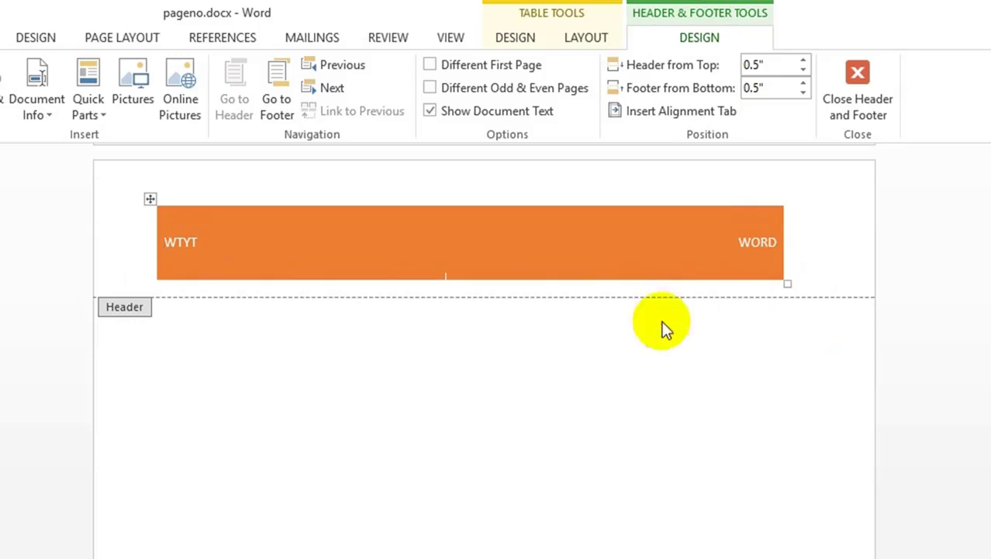
pyautogui.moveTo(427, 278)
pyautogui.mouseDown()
pyautogui.moveTo(446, 212)
pyautogui.moveTo(480, 226)
pyautogui.mouseUp()
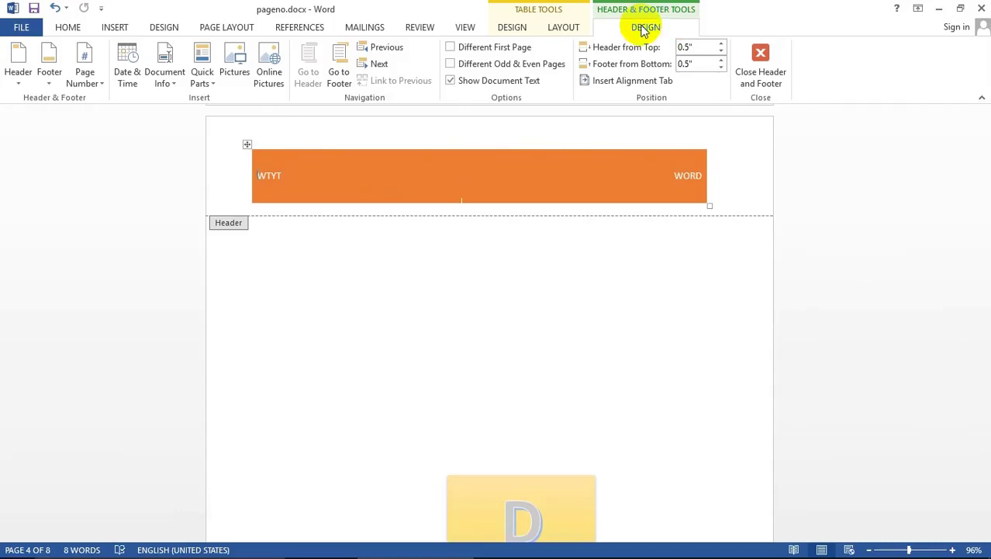
# Step: Insert WTYTLogo.png from the Special (F:) drive folder into the header
pyautogui.click(238, 61)
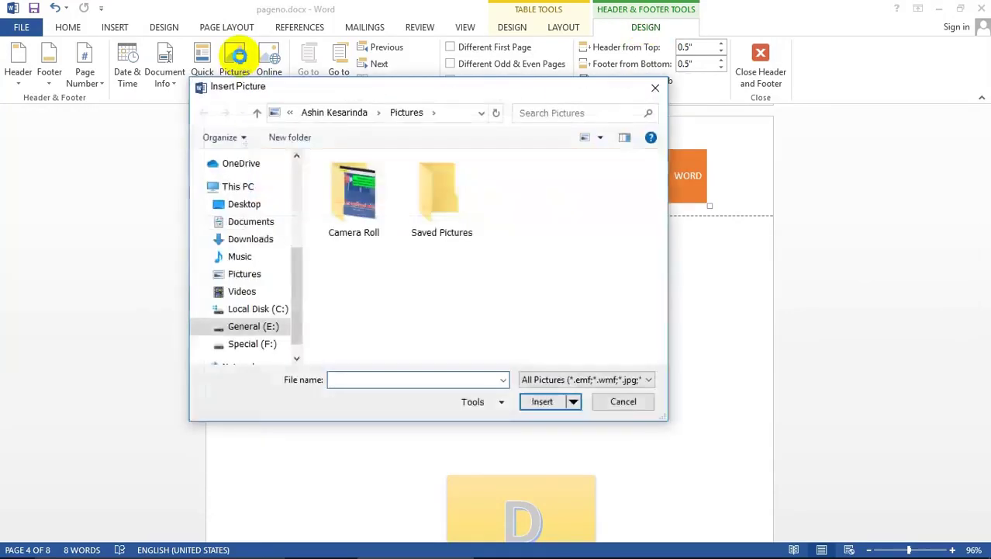
pyautogui.scroll(-1, 294, 285)
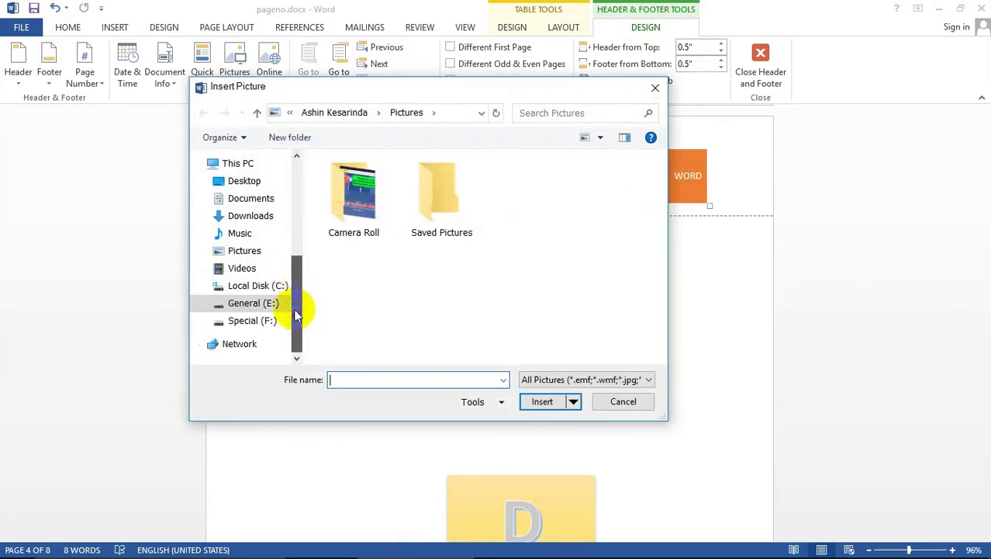
pyautogui.click(250, 322)
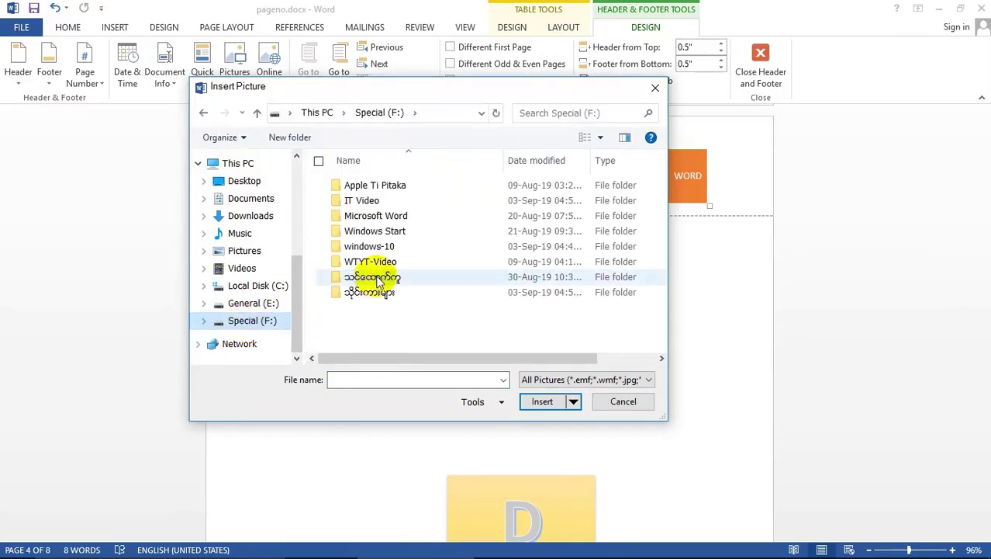
pyautogui.doubleClick(362, 275)
pyautogui.moveTo(654, 188); pyautogui.dragTo(654, 311)
pyautogui.click(607, 229)
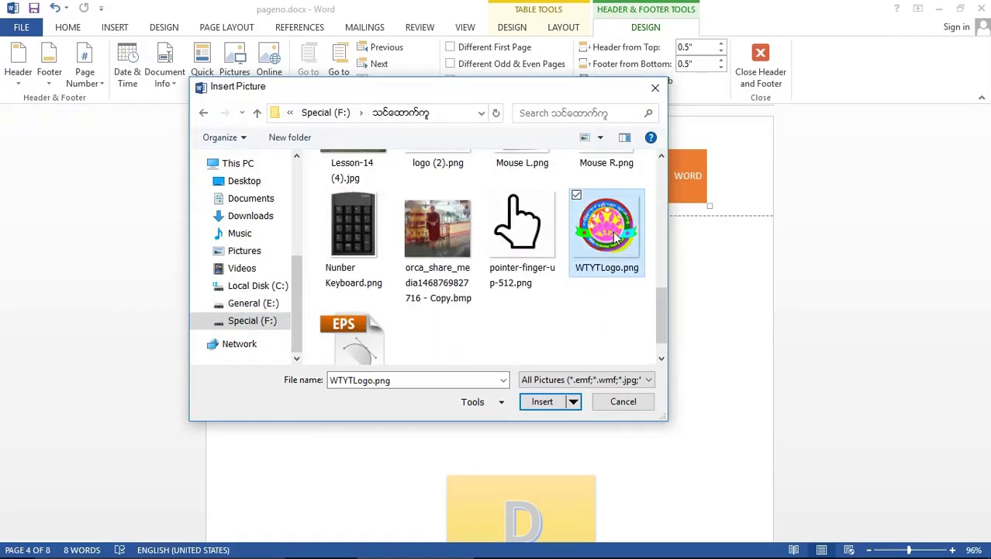
pyautogui.click(542, 401)
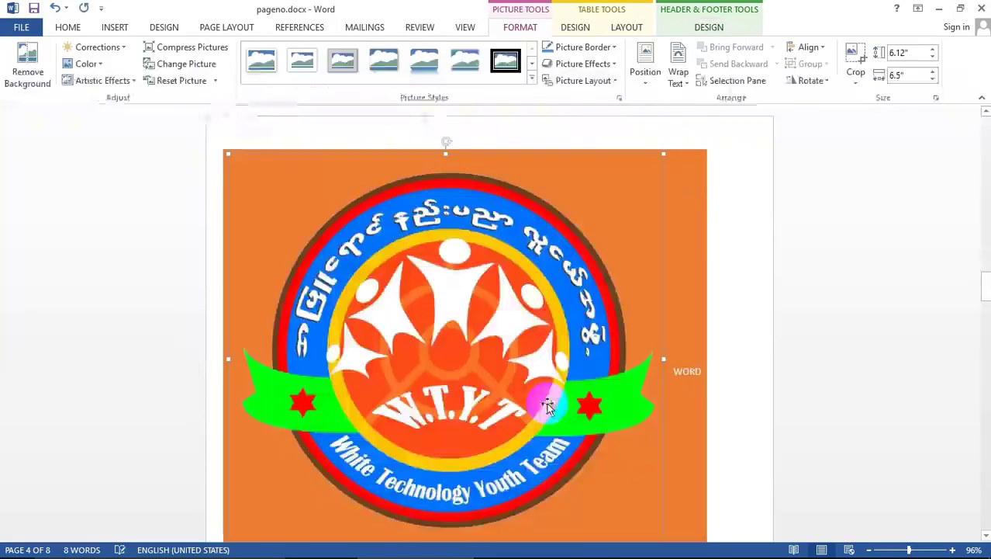
# Step: Shrink the logo to a small 0.43" by 0.46" icon beside WTYT
pyautogui.scroll(-3, 566, 289)
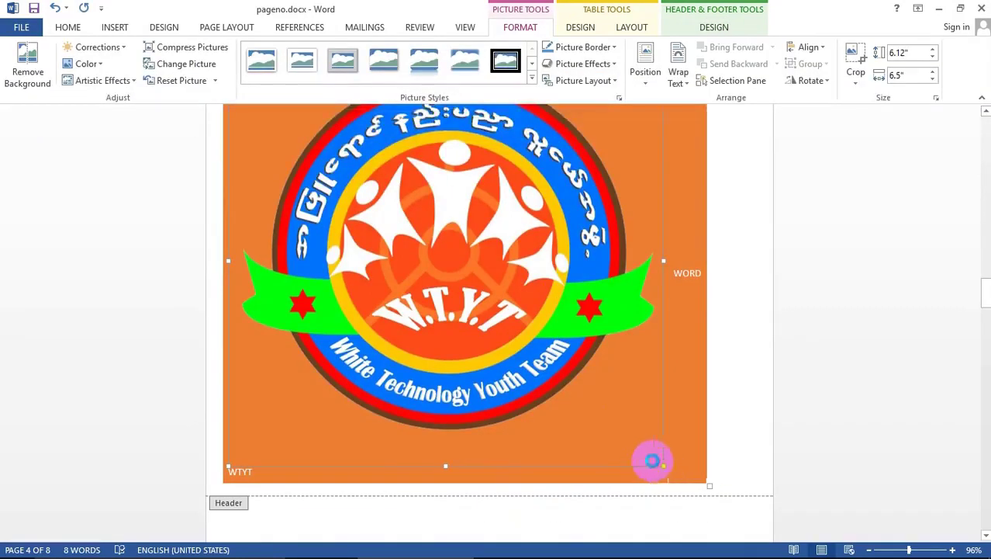
pyautogui.moveTo(652, 461); pyautogui.dragTo(359, 147)
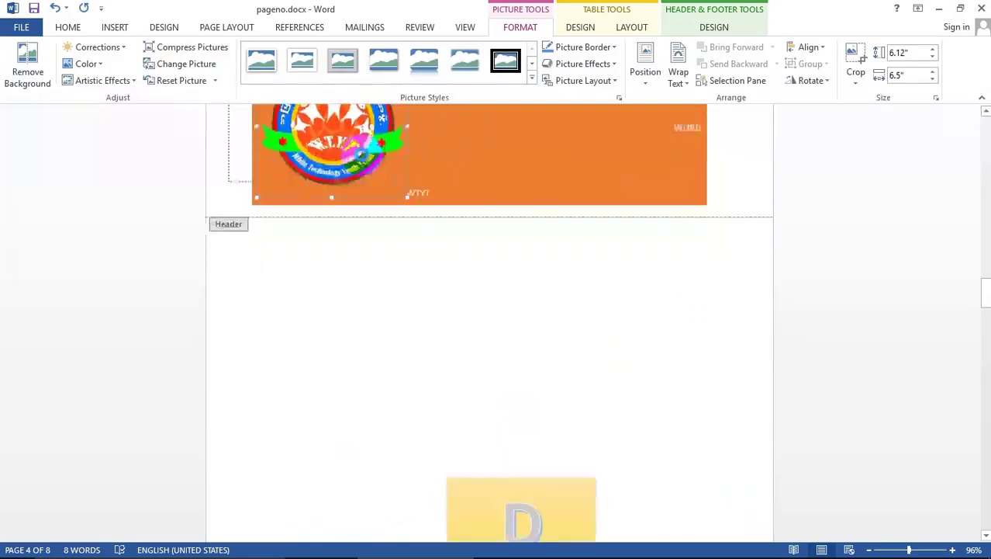
pyautogui.moveTo(359, 153)
pyautogui.mouseDown()
pyautogui.moveTo(374, 289)
pyautogui.moveTo(310, 255)
pyautogui.moveTo(287, 222)
pyautogui.mouseUp()
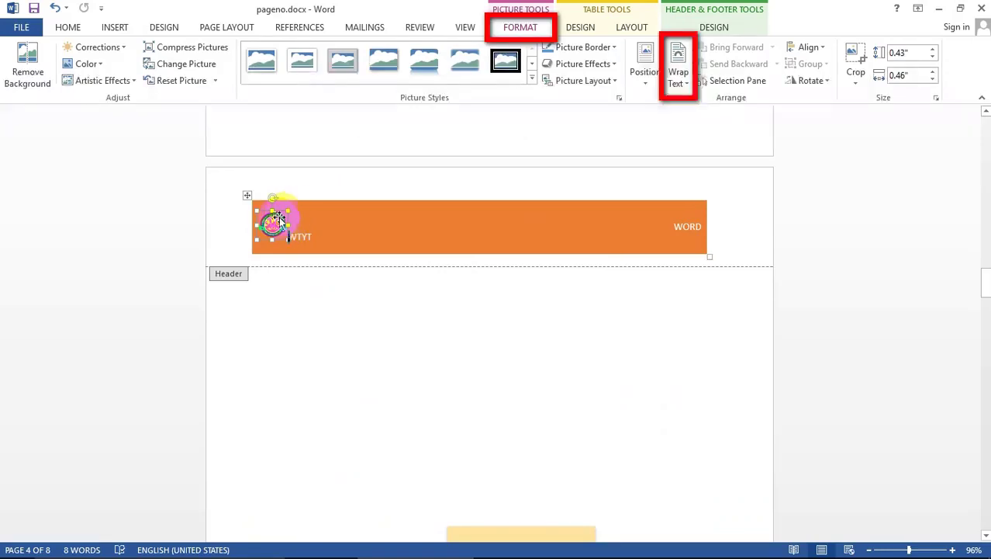
# Step: Set the logo to In Front of Text, centre it in the header bar, and close the header
pyautogui.click(679, 71)
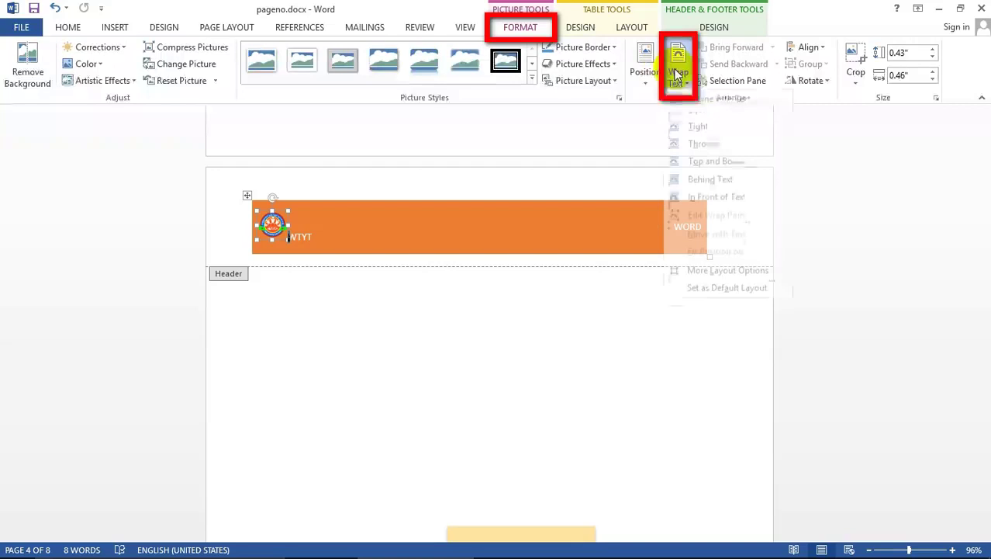
pyautogui.click(724, 204)
pyautogui.moveTo(271, 224)
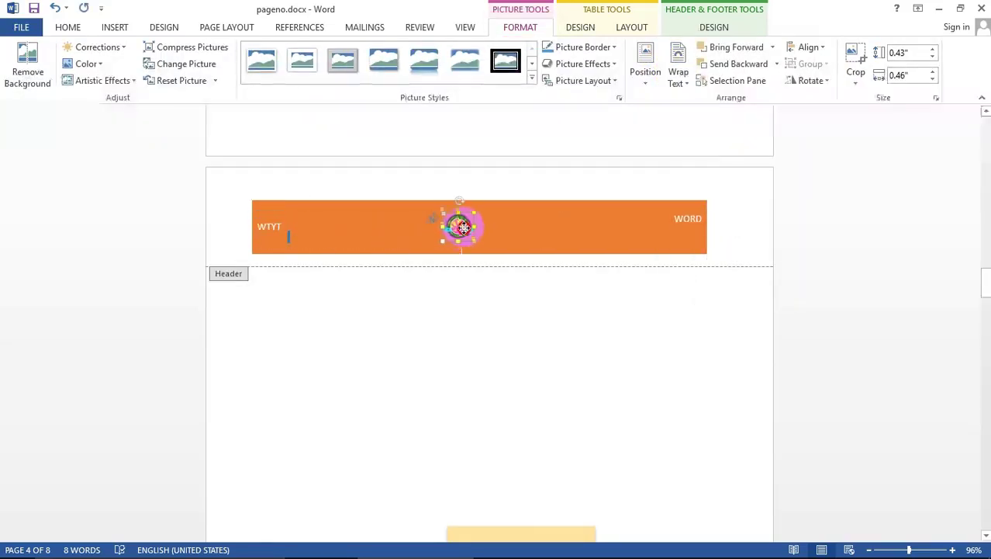
pyautogui.moveTo(277, 226)
pyautogui.mouseDown()
pyautogui.moveTo(466, 230)
pyautogui.moveTo(471, 213)
pyautogui.mouseUp()
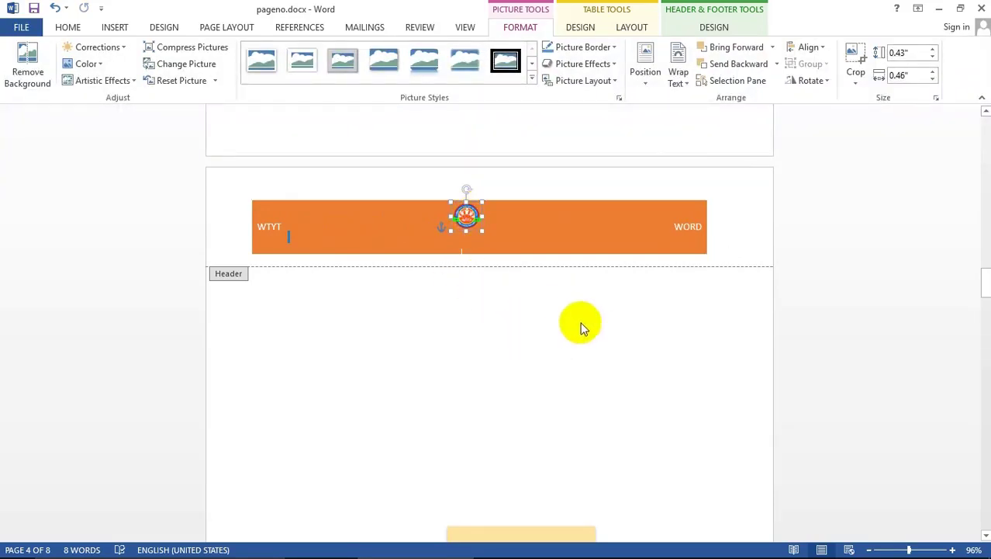
pyautogui.doubleClick(502, 332)
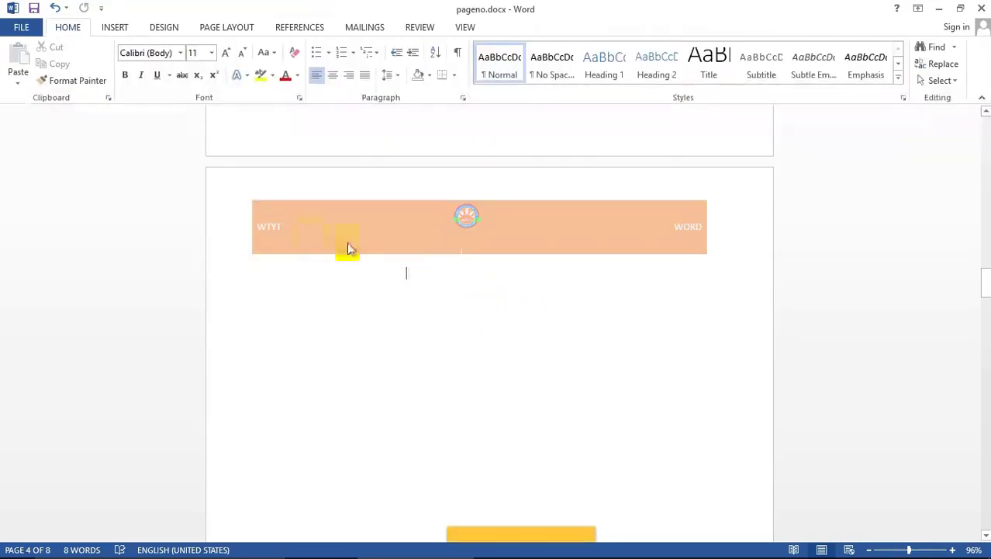
# Step: Scroll back to page 1 and reopen its orange header for editing
pyautogui.scroll(1, 465, 347)
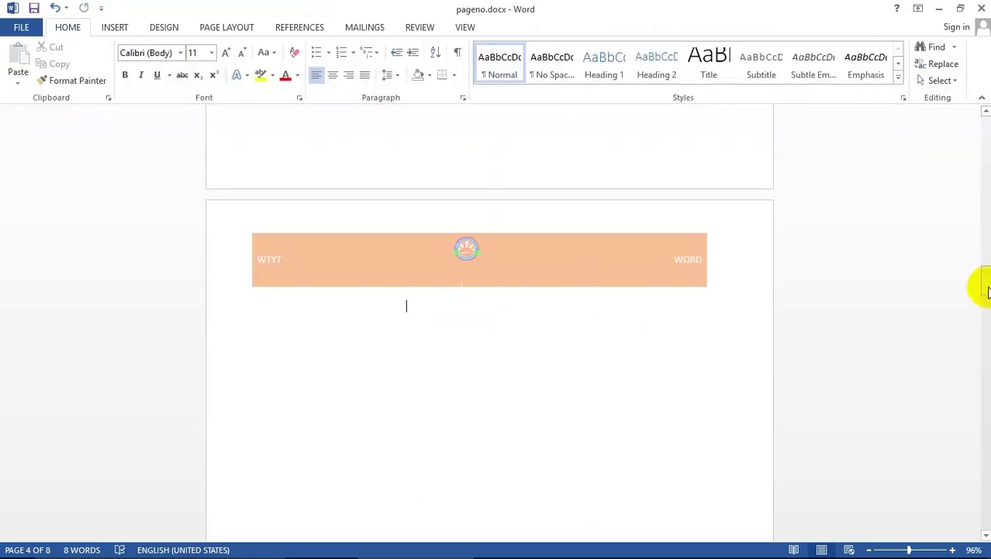
pyautogui.moveTo(986, 288); pyautogui.dragTo(986, 132)
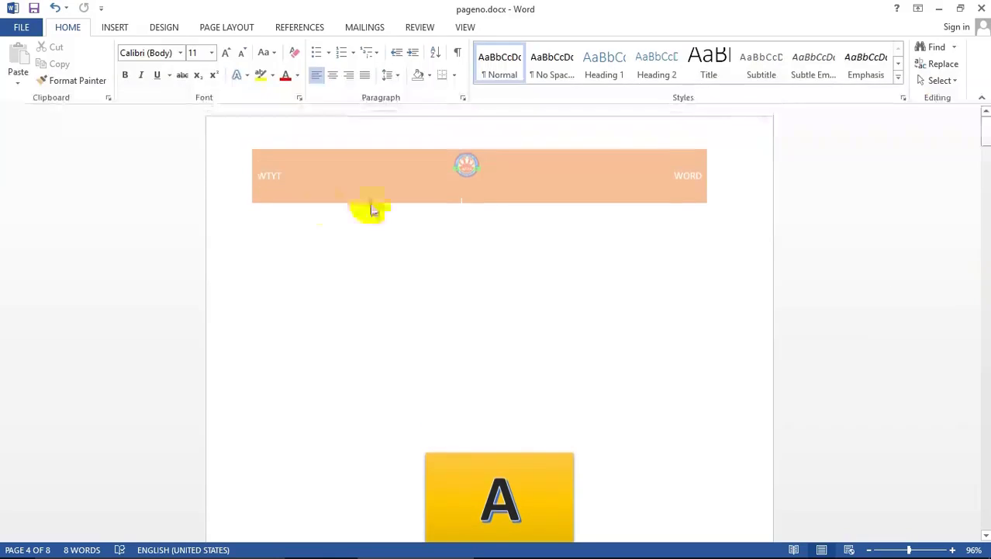
pyautogui.moveTo(980, 142)
pyautogui.mouseDown()
pyautogui.moveTo(985, 299)
pyautogui.moveTo(988, 93)
pyautogui.mouseUp()
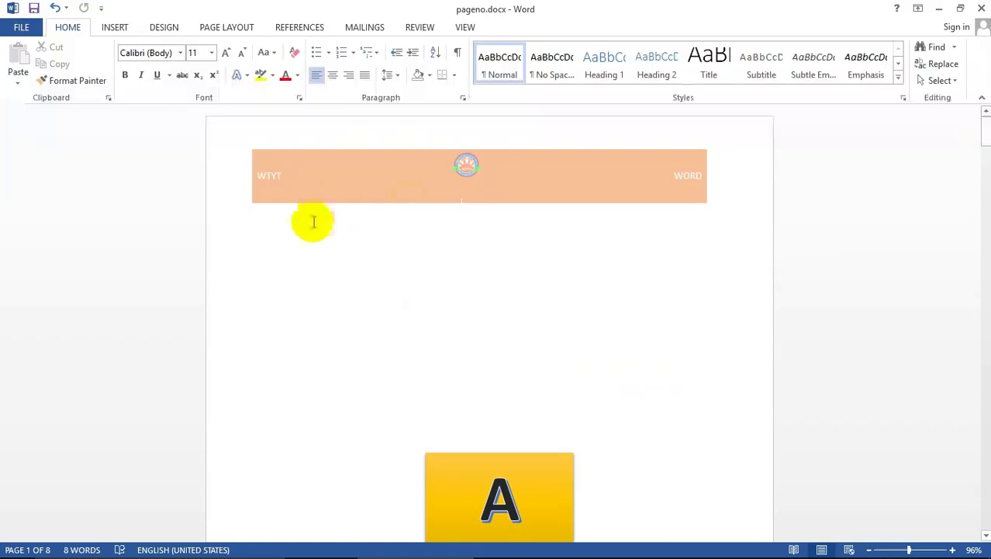
pyautogui.doubleClick(404, 179)
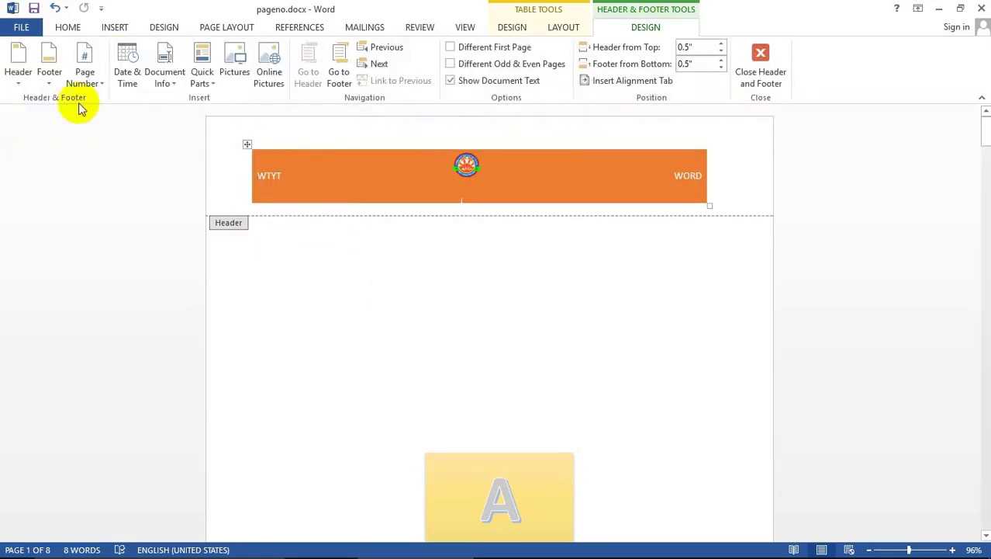
# Step: Remove the orange WTYT–WORD header with its logo and close header and footer editing
pyautogui.click(18, 85)
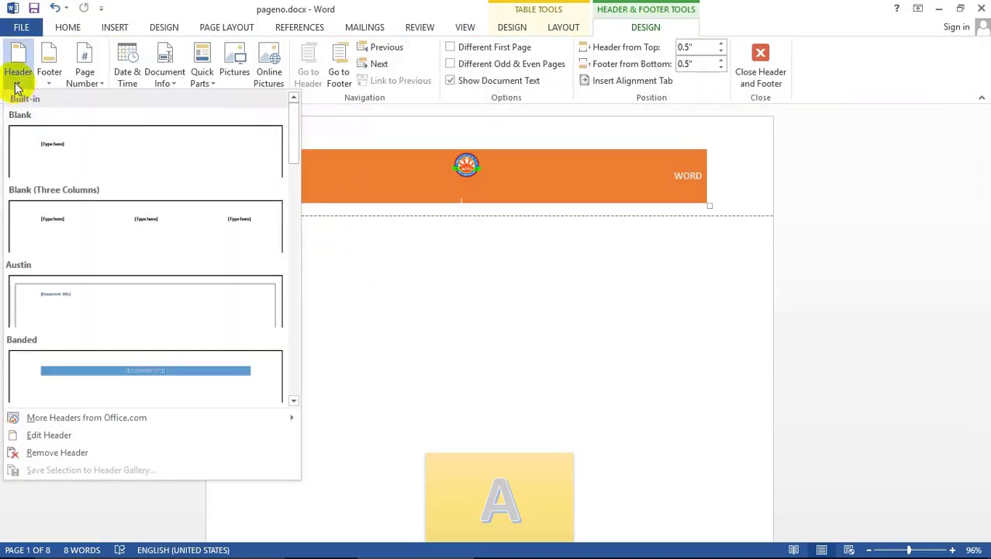
pyautogui.click(44, 456)
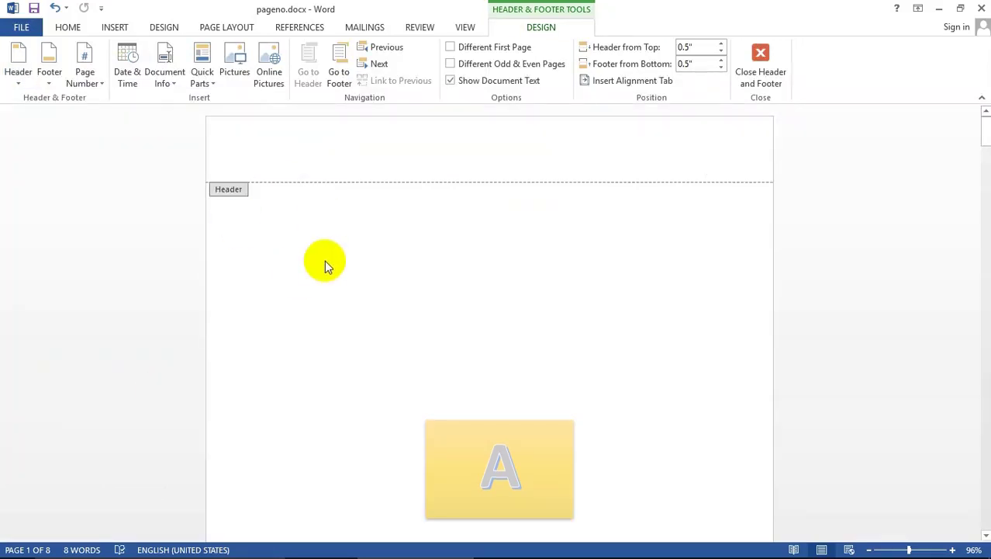
pyautogui.click(760, 62)
pyautogui.scroll(-1, 470, 321)
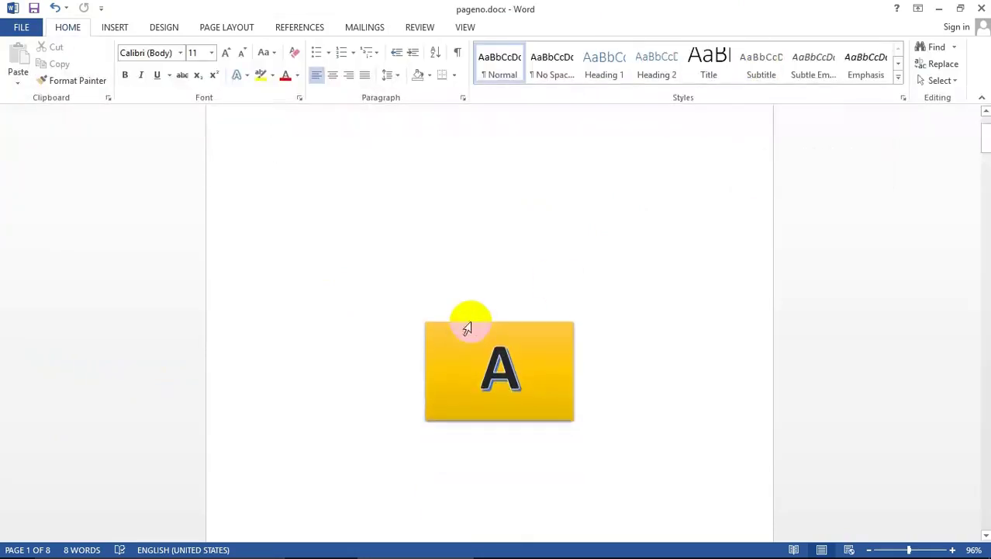
pyautogui.scroll(-3, 468, 329)
pyautogui.scroll(-2, 488, 290)
pyautogui.scroll(-3, 487, 279)
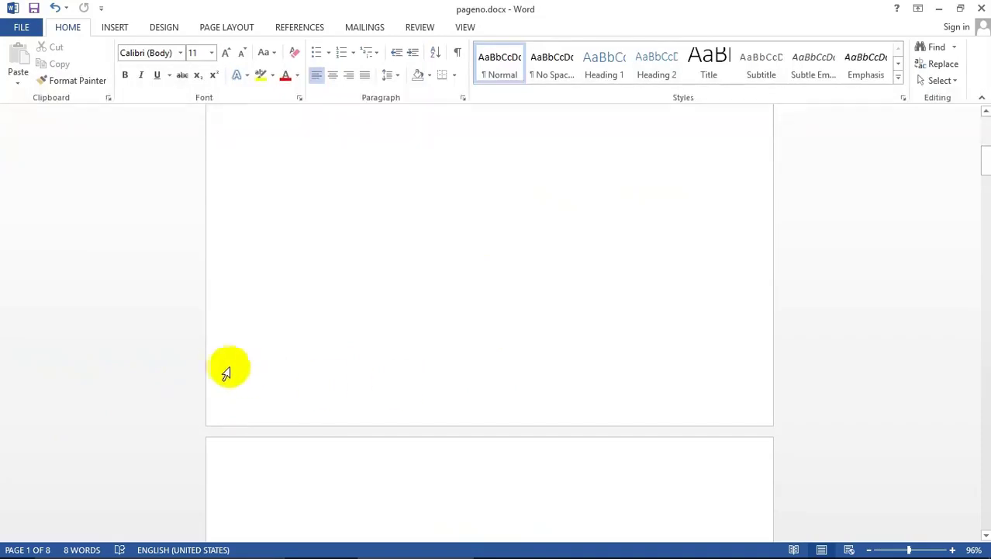
# Step: Insert the built-in Ion (Dark) footer with its blue bar
pyautogui.click(114, 28)
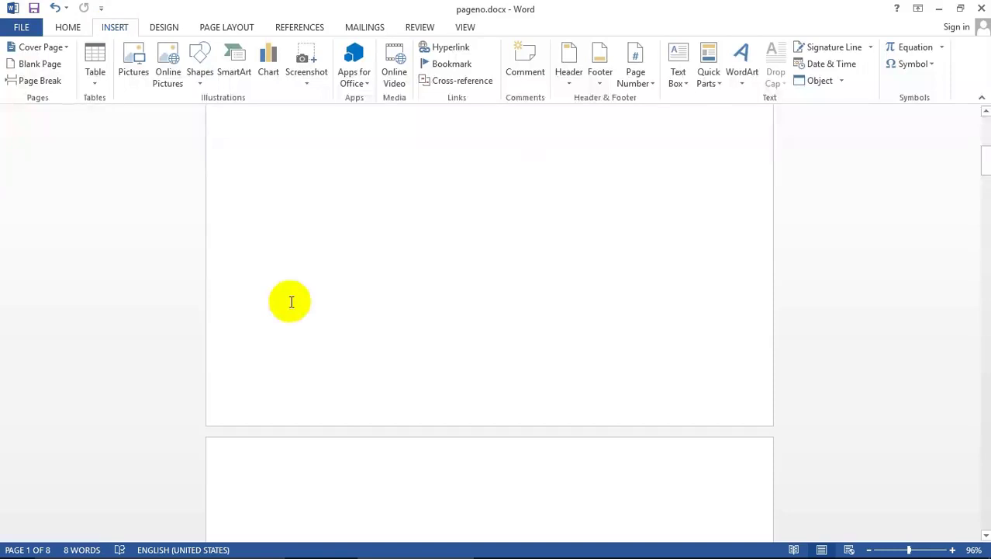
pyautogui.click(600, 85)
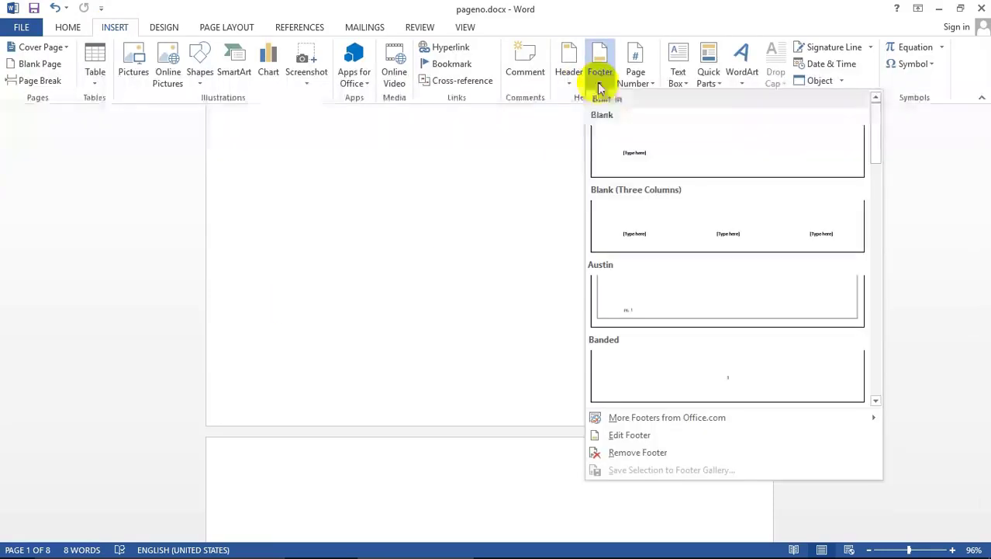
pyautogui.moveTo(879, 156); pyautogui.dragTo(879, 280)
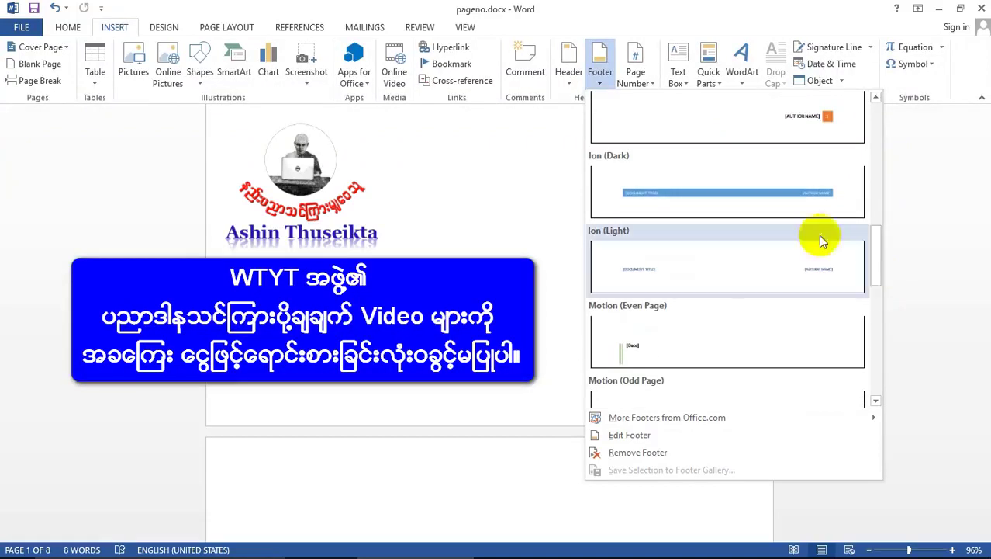
pyautogui.click(664, 194)
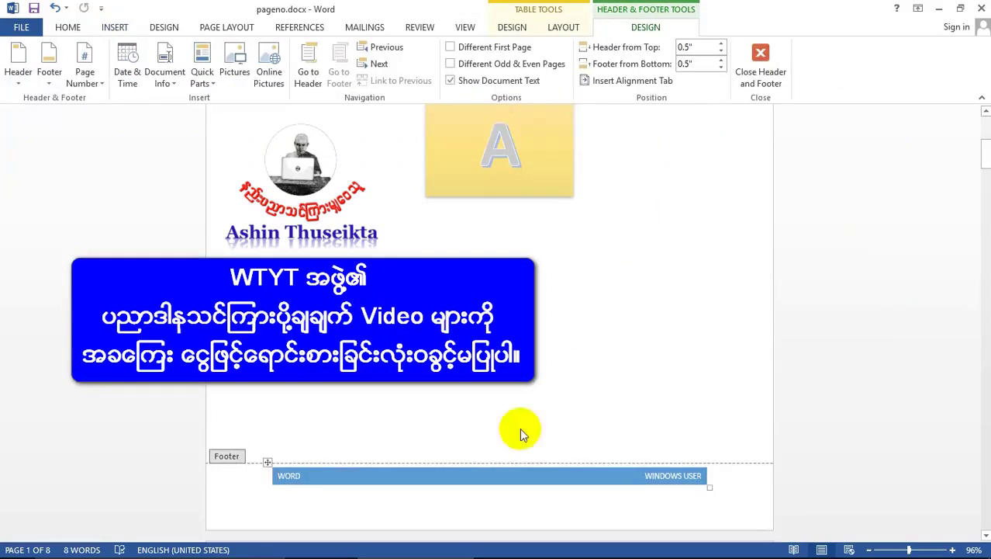
pyautogui.scroll(-1, 408, 469)
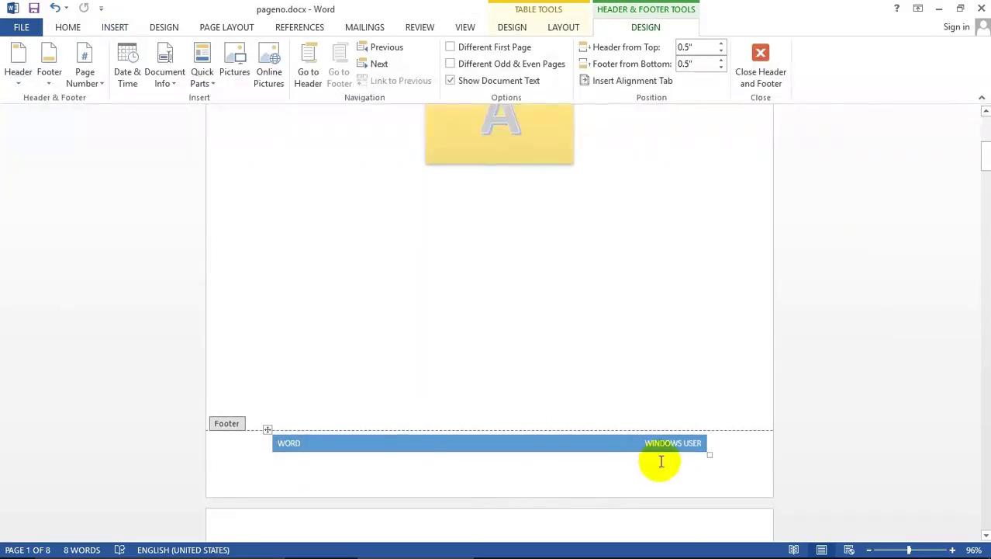
# Step: Replace the footer's author name with WTYT, formatted at 24 pt in black
pyautogui.moveTo(654, 443); pyautogui.dragTo(703, 447)
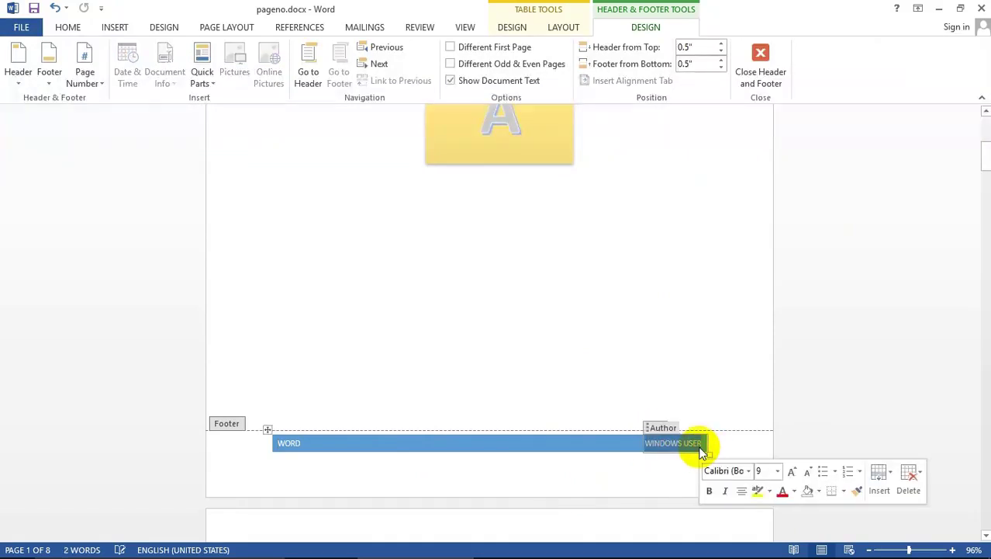
pyautogui.write('W')
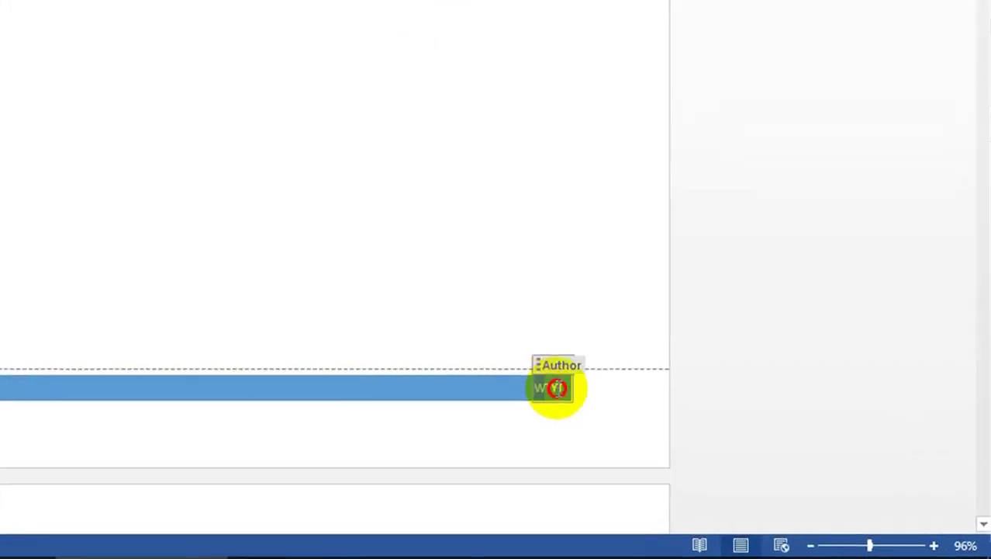
pyautogui.doubleClick(693, 444)
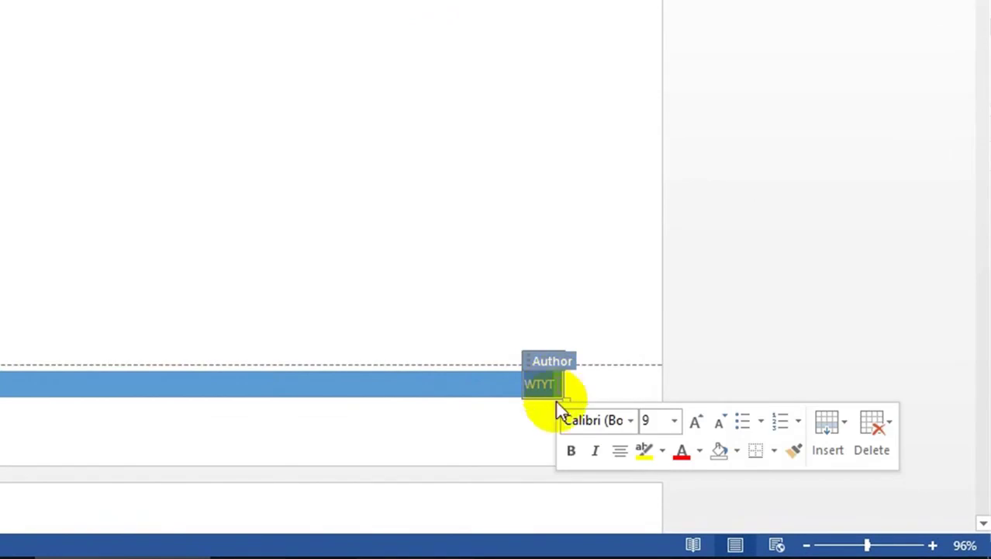
pyautogui.click(673, 419)
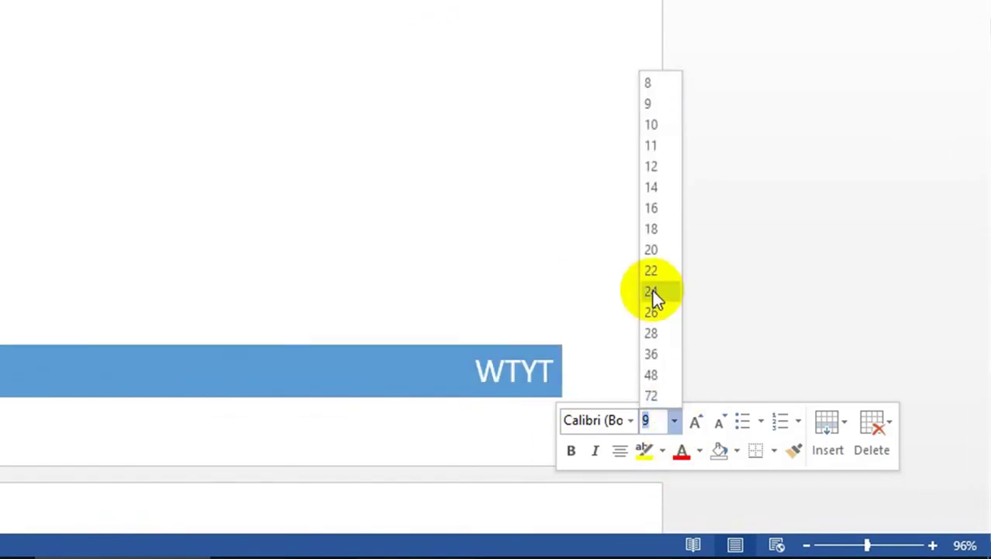
pyautogui.click(652, 292)
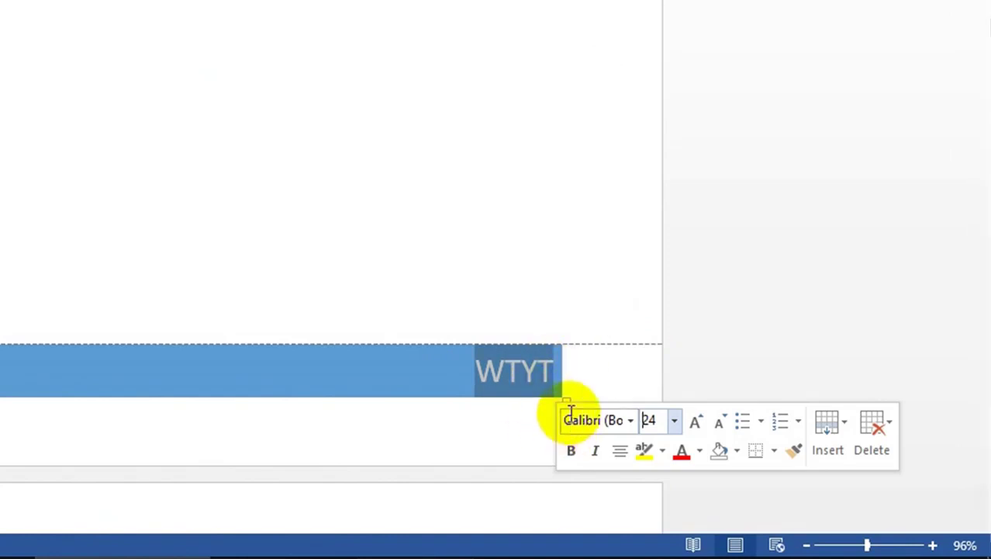
pyautogui.click(694, 453)
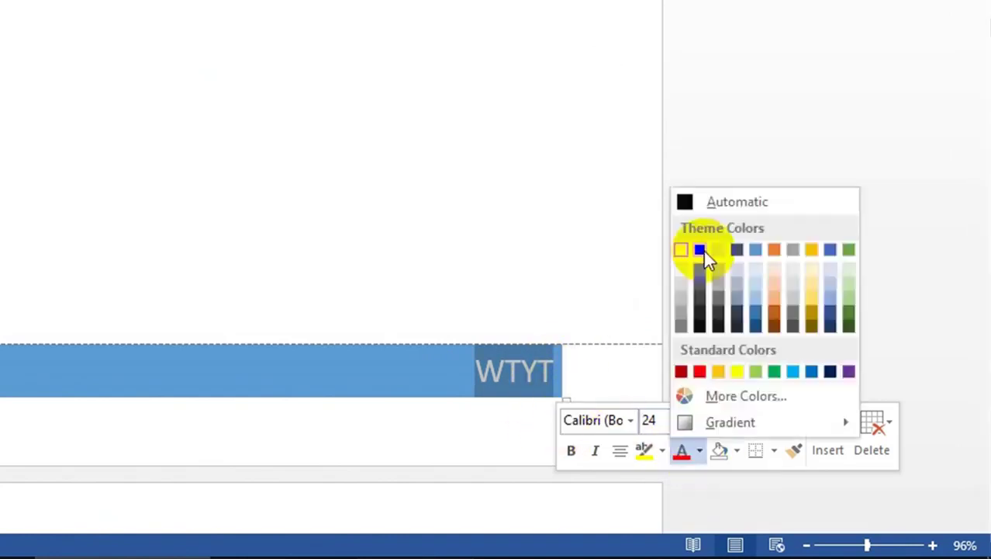
pyautogui.click(704, 250)
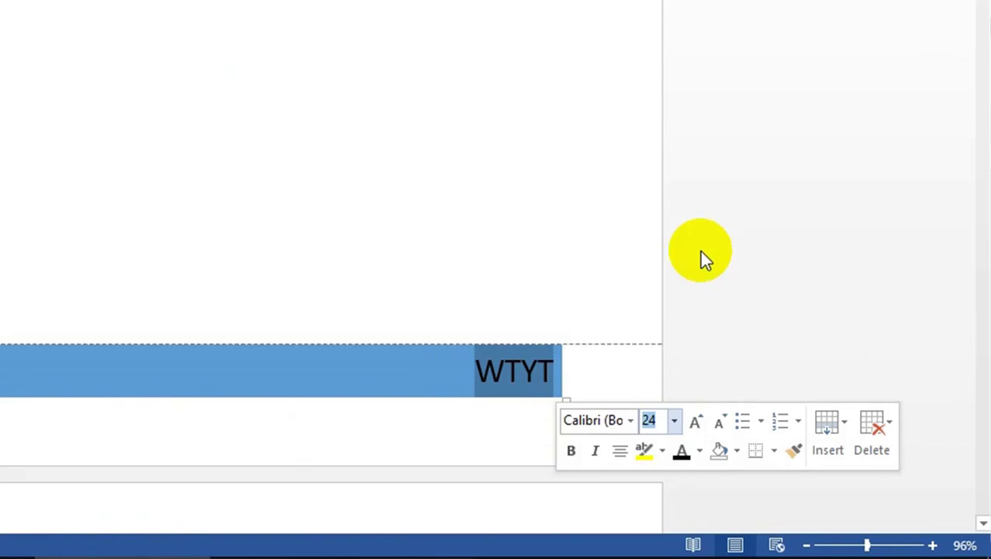
pyautogui.click(246, 420)
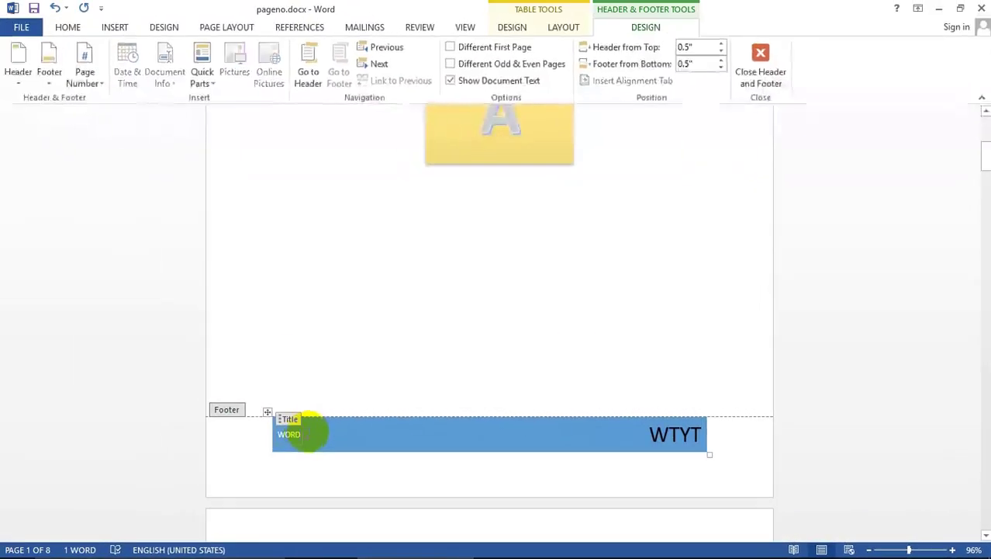
# Step: Format the footer's WORD text at 24 pt in red
pyautogui.doubleClick(270, 433)
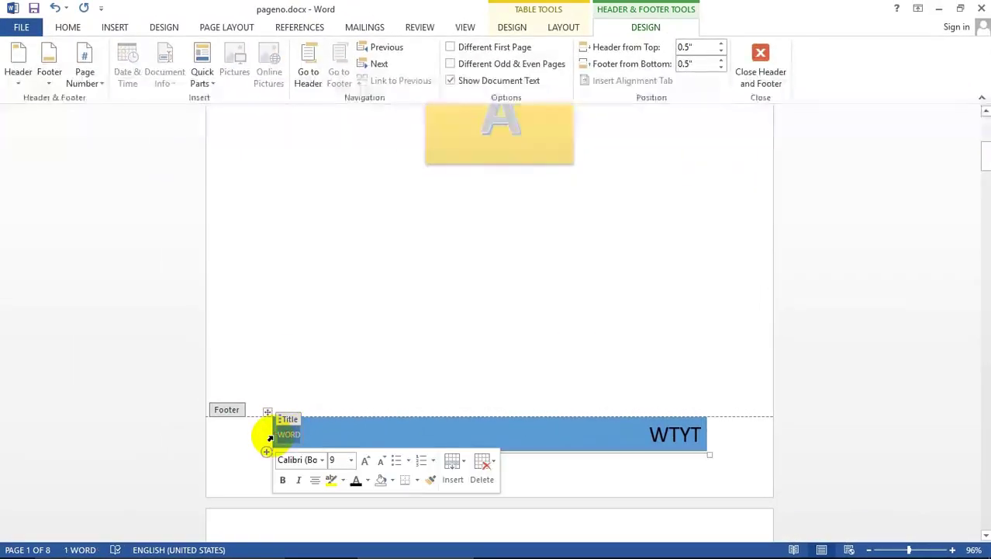
pyautogui.click(67, 30)
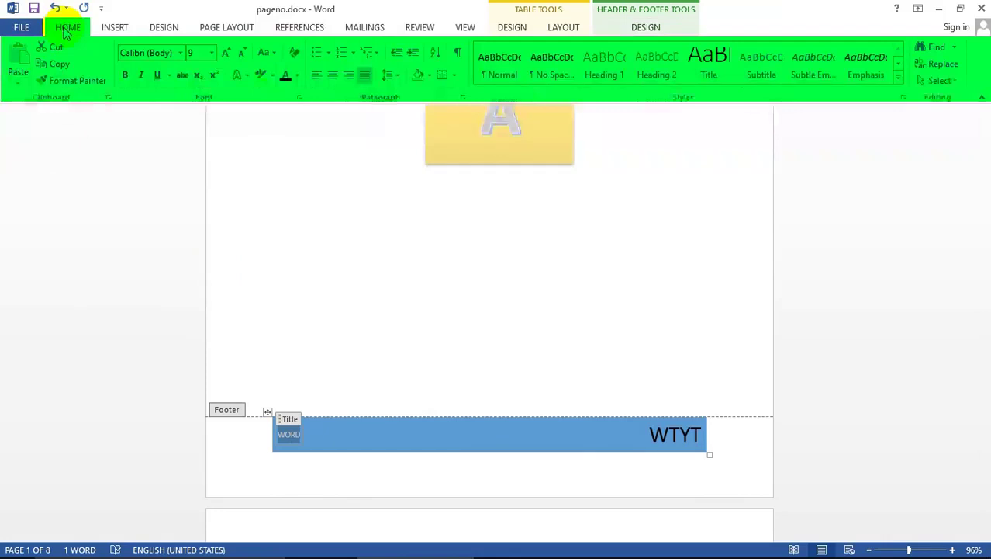
pyautogui.click(211, 53)
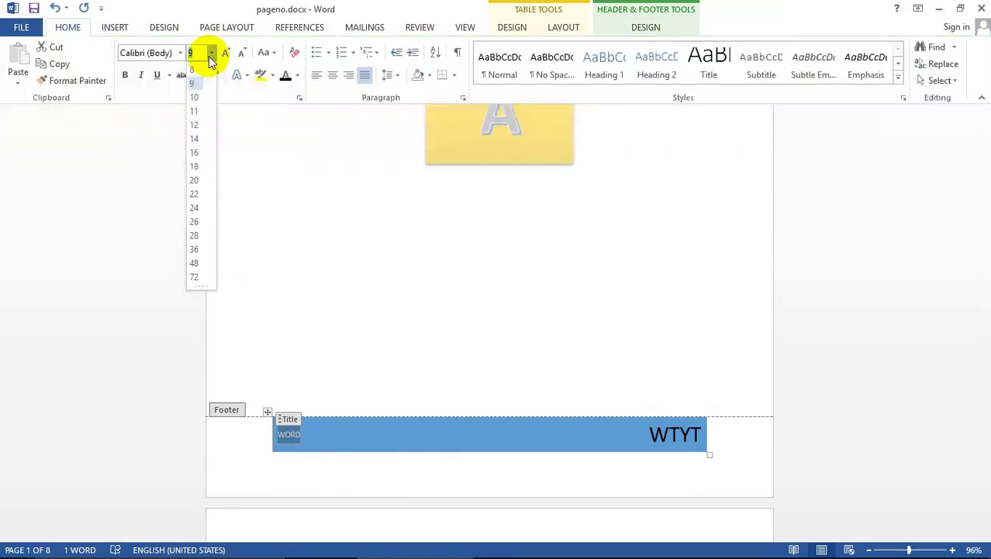
pyautogui.click(196, 207)
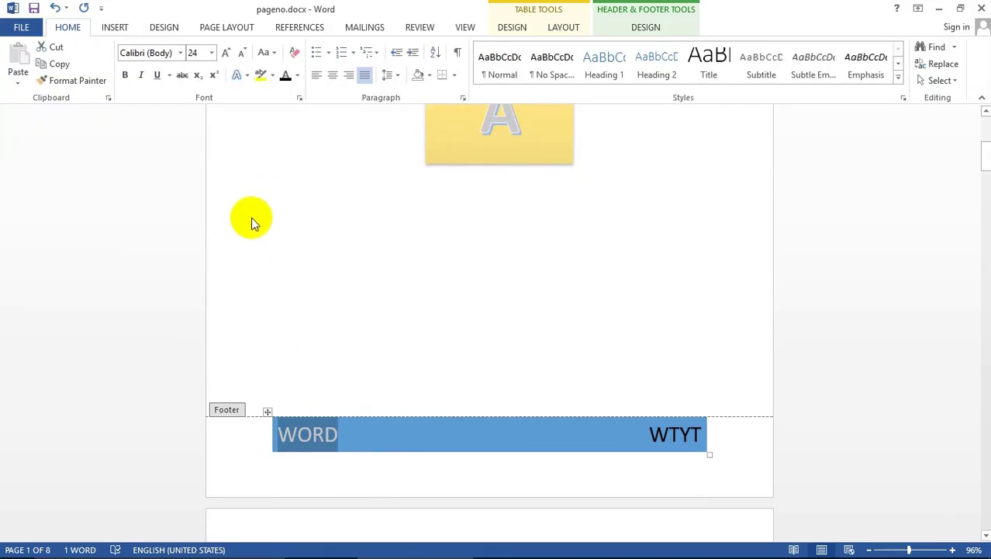
pyautogui.click(298, 75)
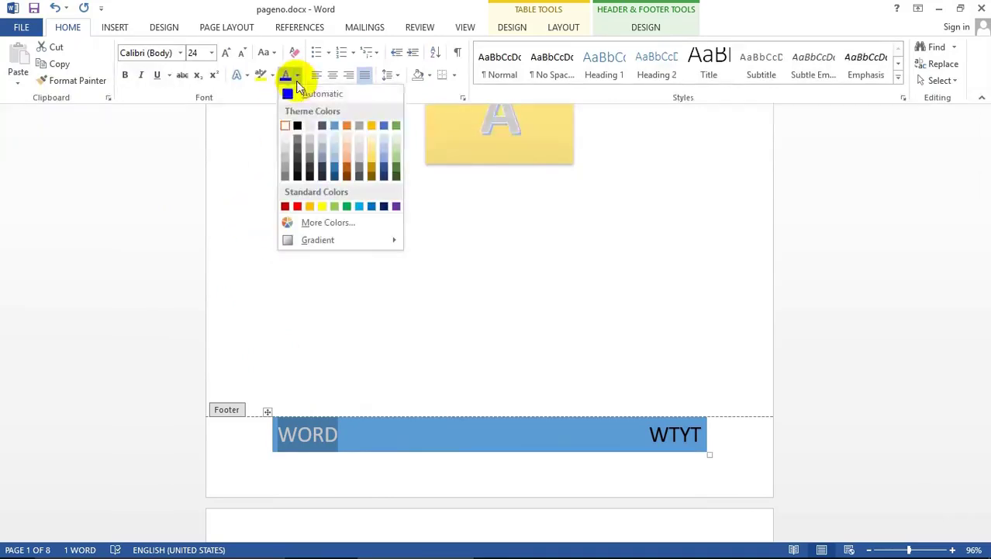
pyautogui.click(298, 206)
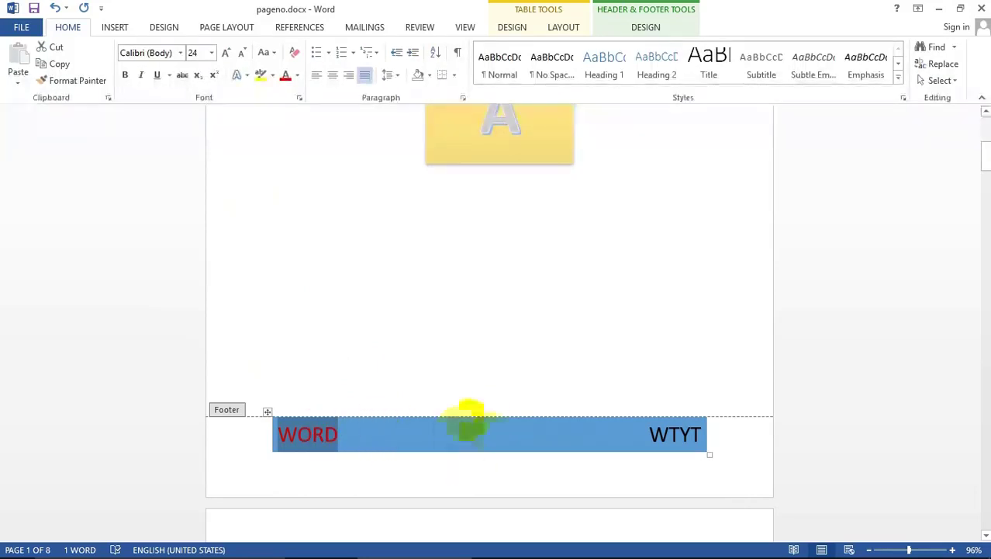
pyautogui.click(359, 436)
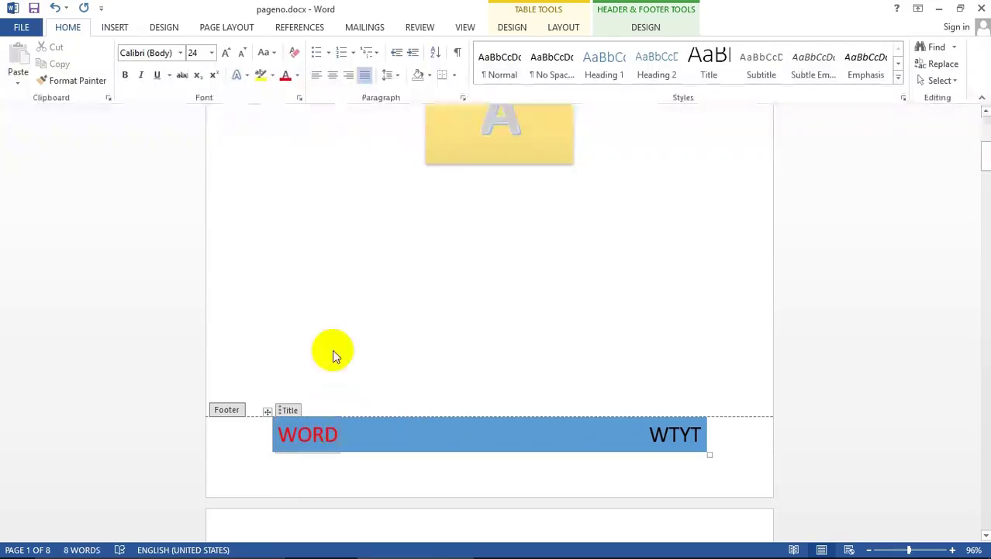
# Step: Shade the WORD footer cell yellow and the WTYT footer cell green
pyautogui.click(430, 75)
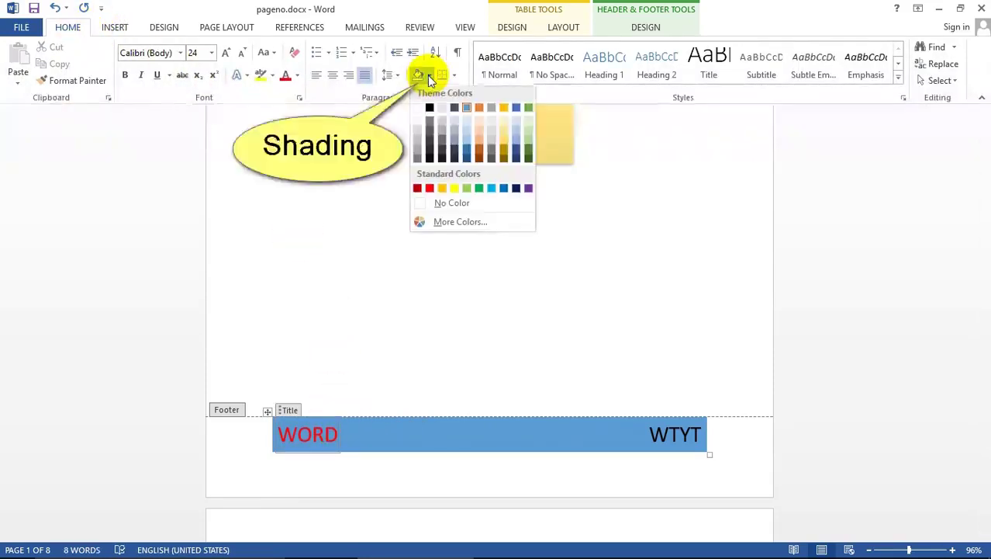
pyautogui.click(455, 190)
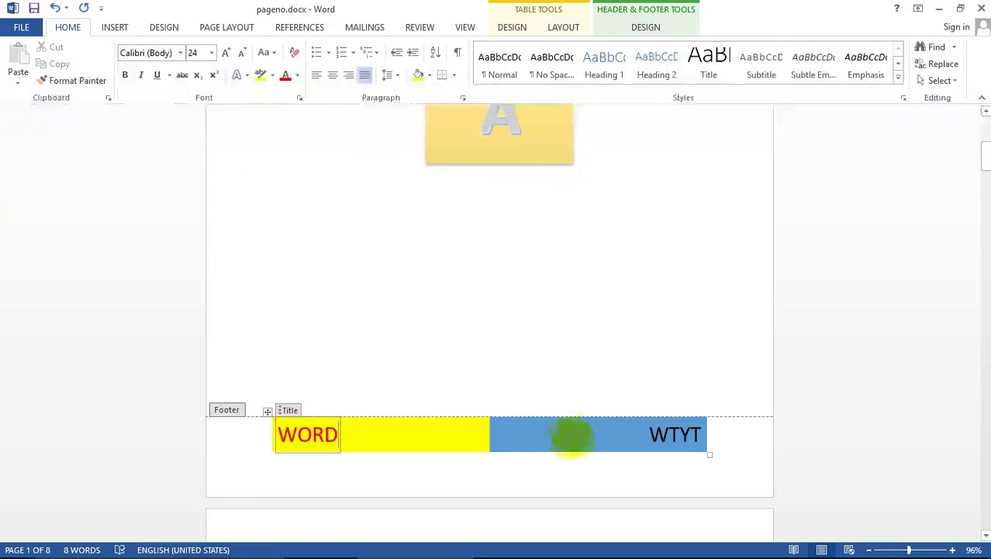
pyautogui.click(578, 437)
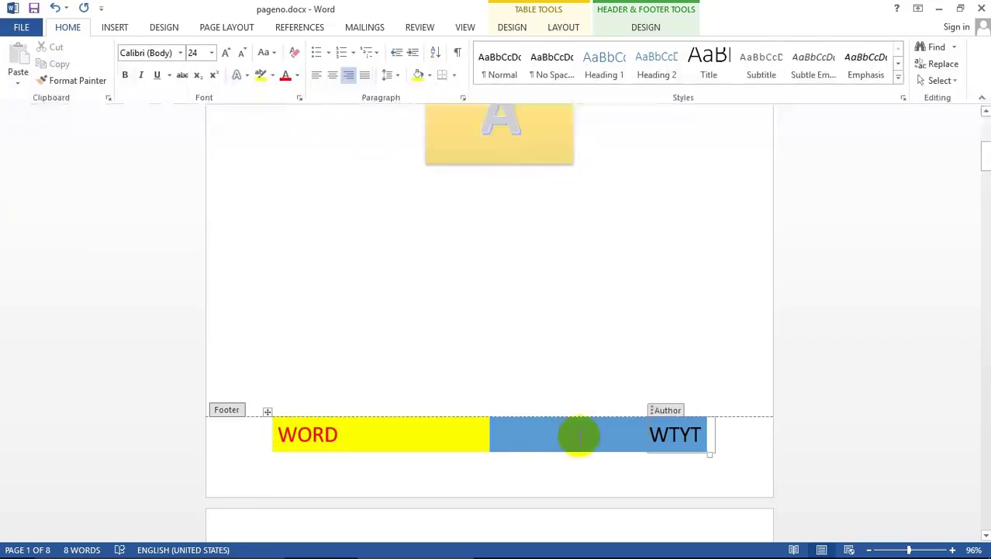
pyautogui.click(426, 75)
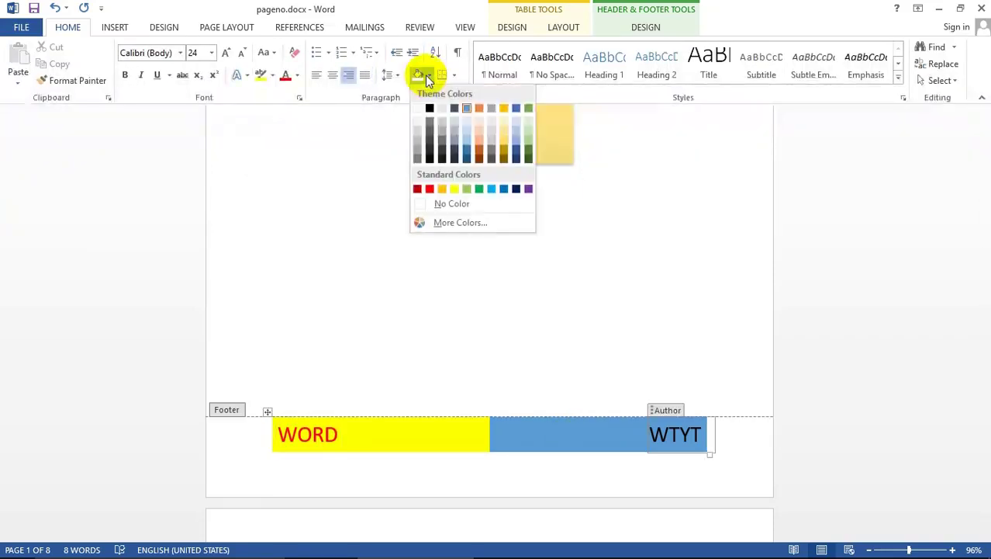
pyautogui.click(480, 188)
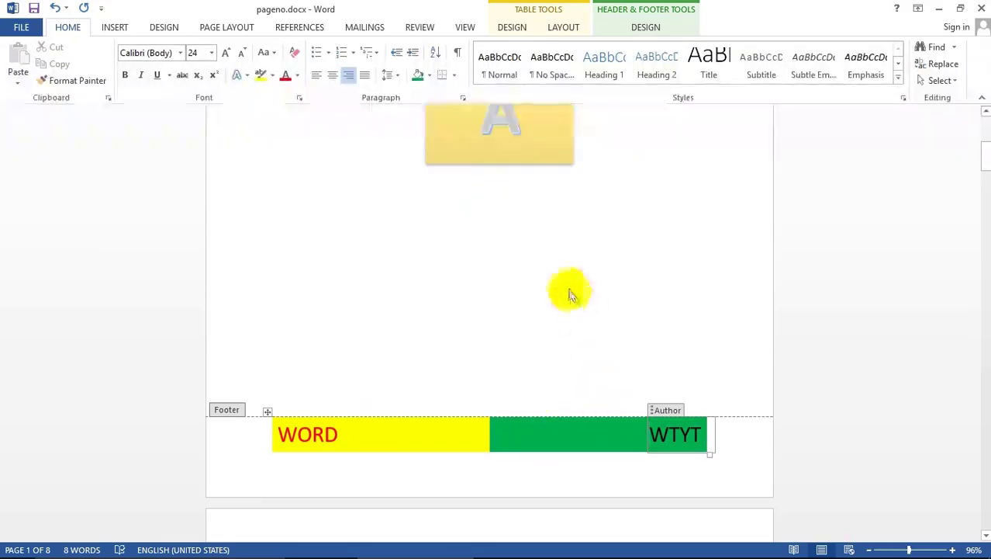
# Step: Close footer editing and switch to the Multiple Pages view
pyautogui.doubleClick(568, 256)
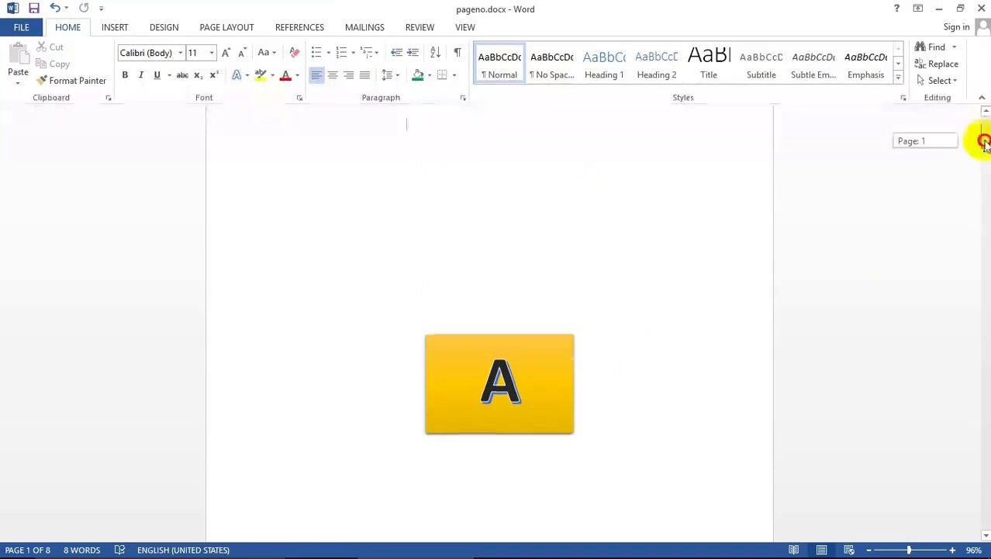
pyautogui.moveTo(984, 141)
pyautogui.mouseDown()
pyautogui.moveTo(983, 298)
pyautogui.moveTo(979, 128)
pyautogui.mouseUp()
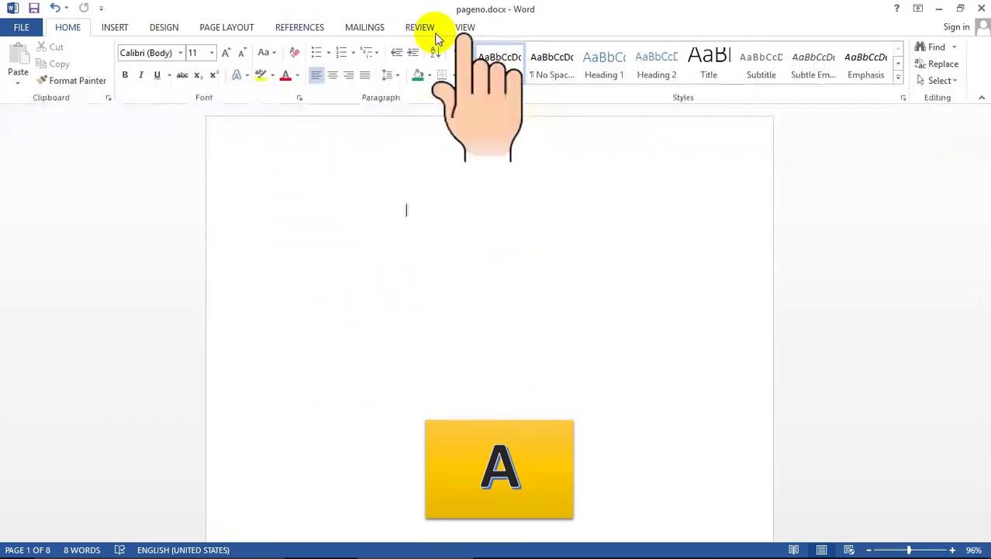
pyautogui.click(463, 28)
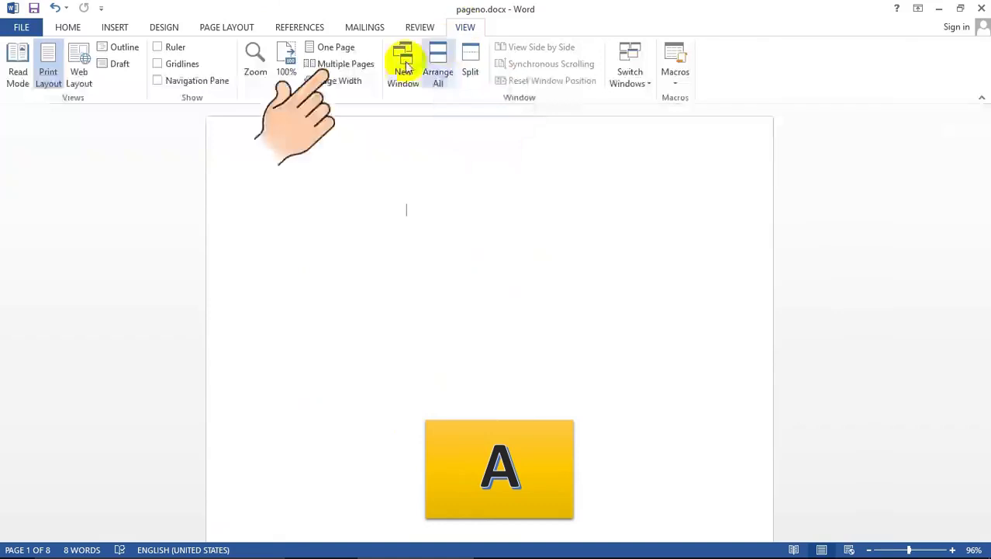
pyautogui.click(346, 66)
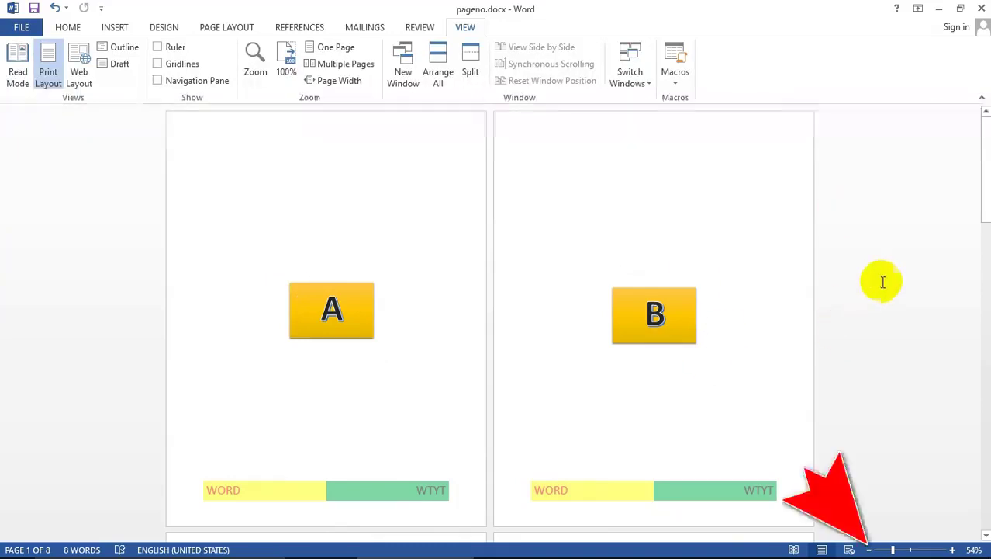
# Step: Zoom out to about 40% so four pages fit per row
pyautogui.click(872, 548)
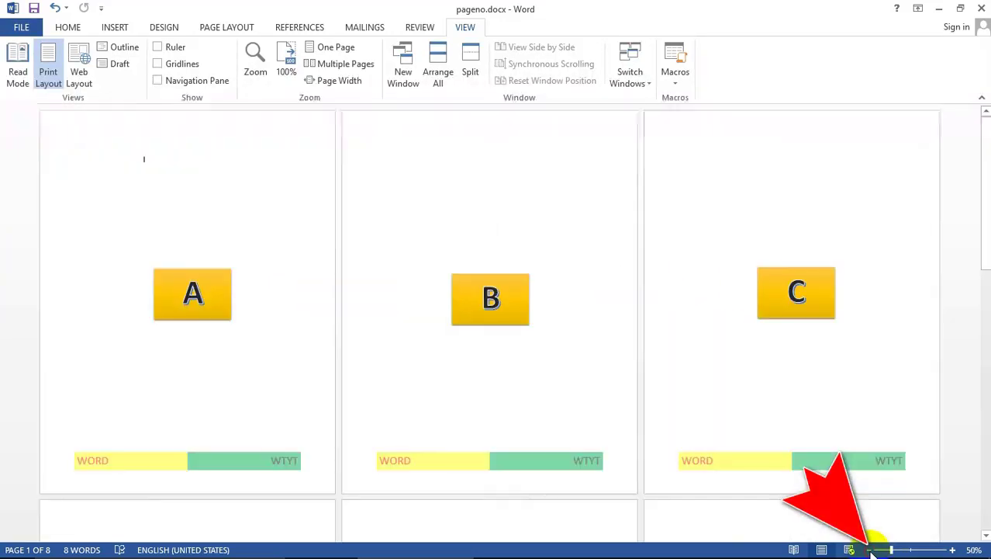
pyautogui.click(872, 548)
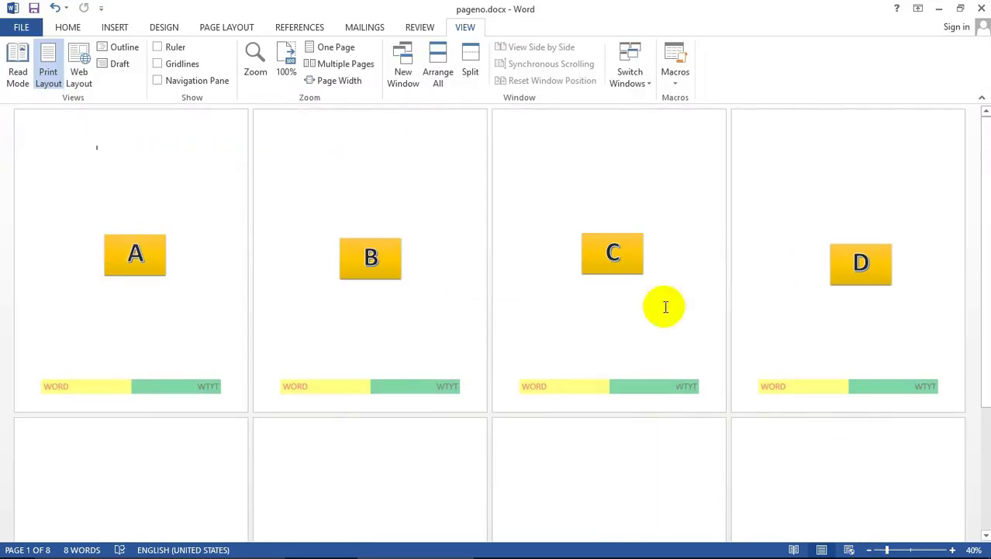
pyautogui.moveTo(986, 256)
pyautogui.mouseDown()
pyautogui.moveTo(985, 394)
pyautogui.moveTo(985, 124)
pyautogui.mouseUp()
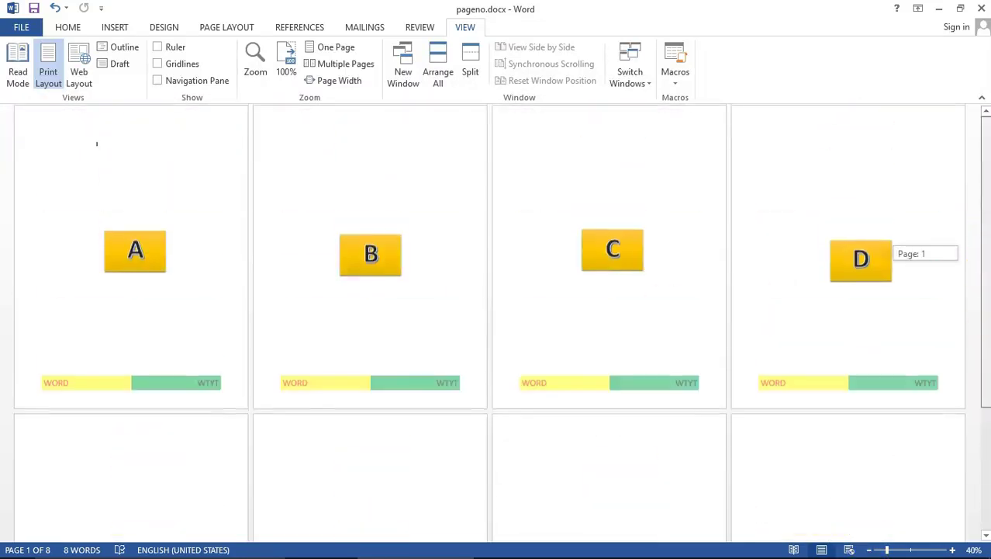
pyautogui.click(952, 549)
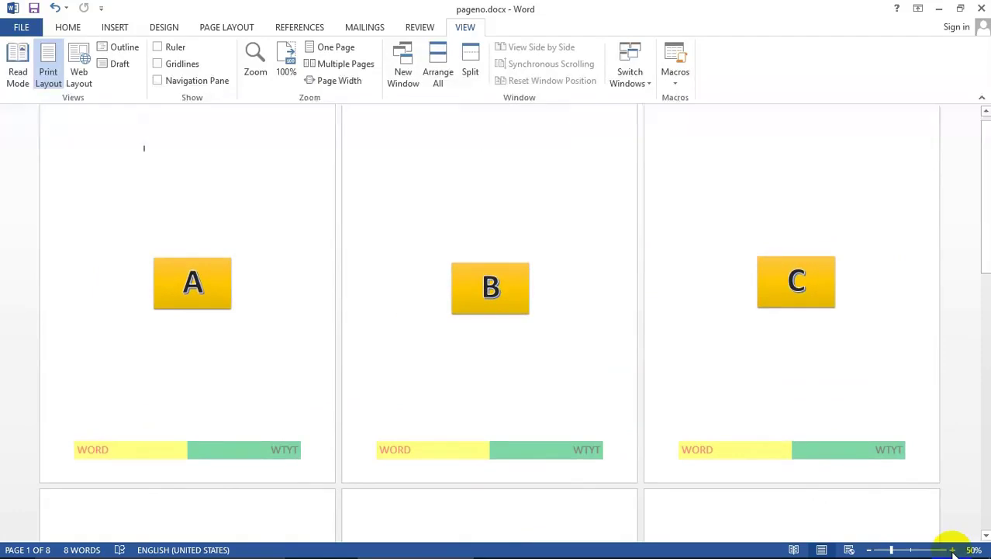
pyautogui.click(870, 549)
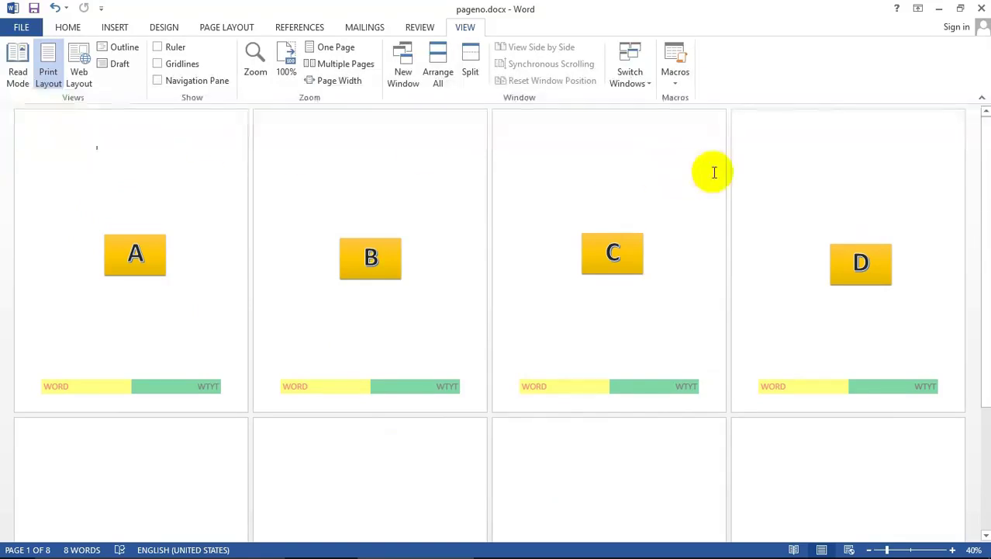
# Step: Insert Plain Number 1 page numbers at the top of every page
pyautogui.click(116, 28)
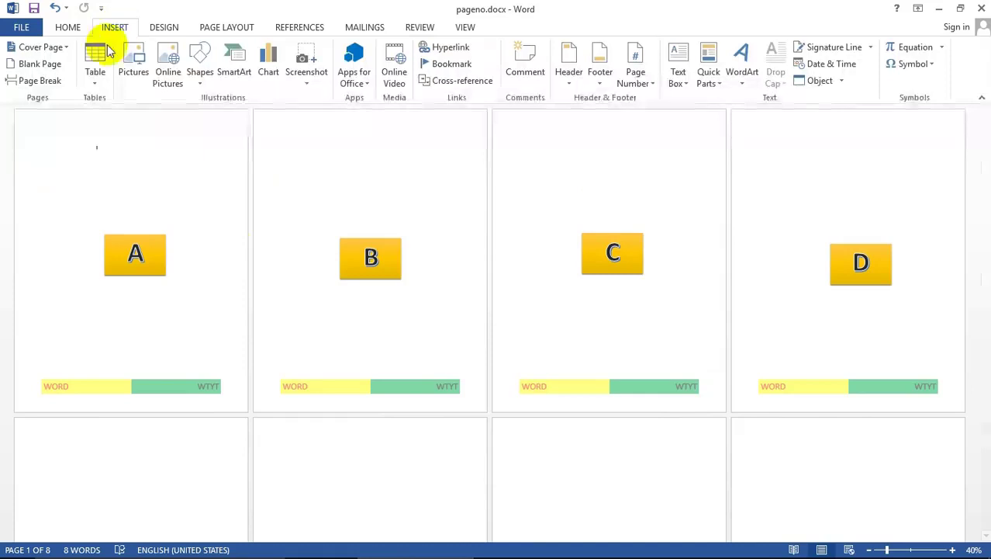
pyautogui.click(644, 81)
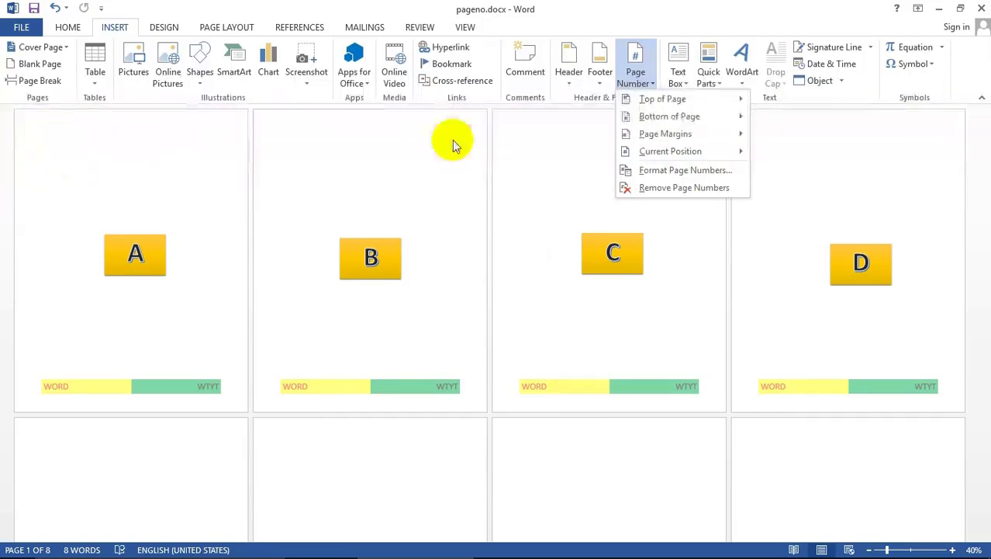
pyautogui.moveTo(663, 99)
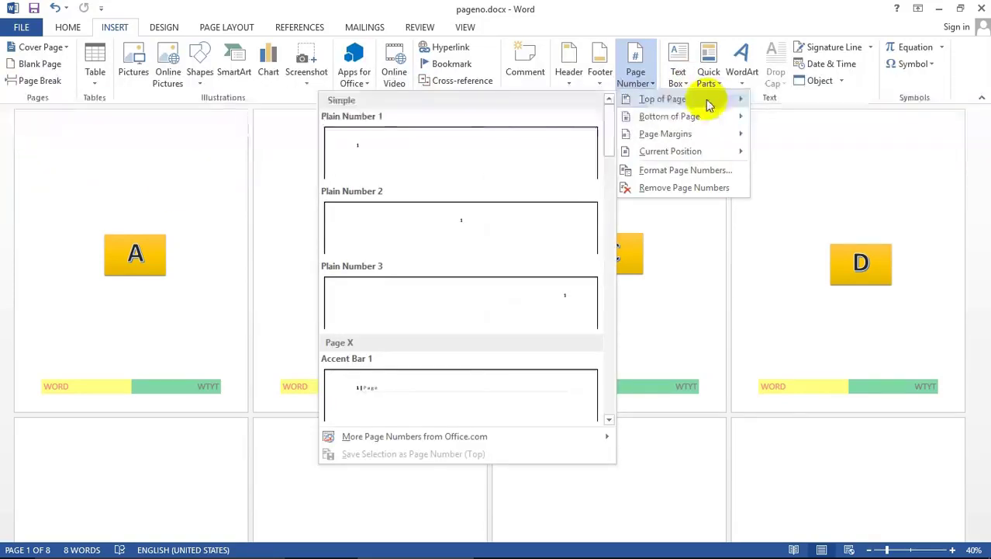
pyautogui.click(437, 152)
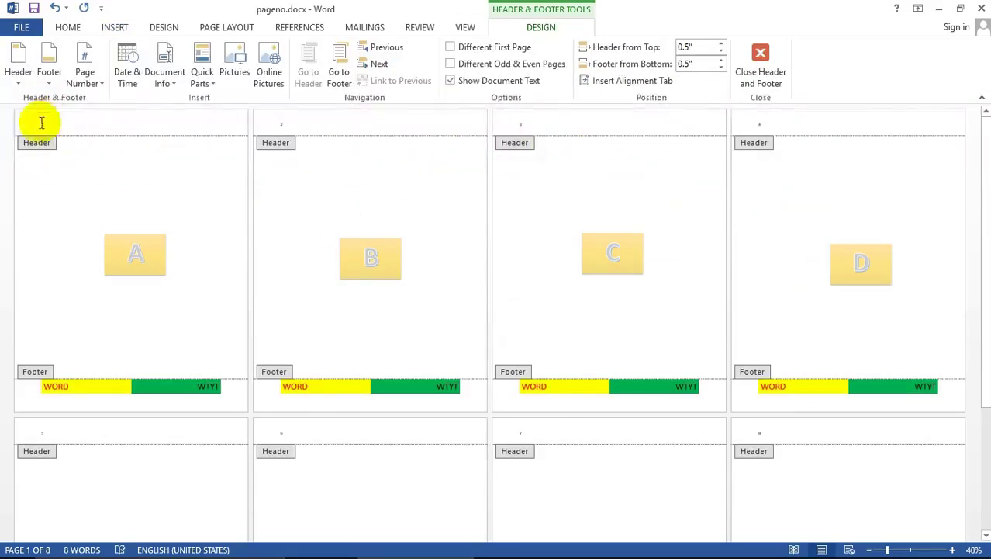
# Step: Pick a larger font size for the header page number, then close the header
pyautogui.doubleClick(37, 123)
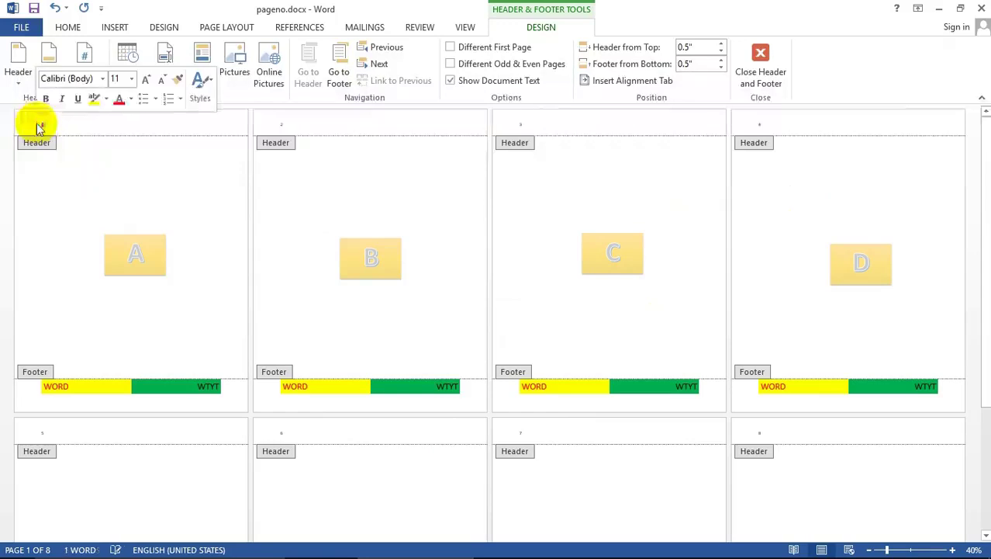
pyautogui.click(132, 79)
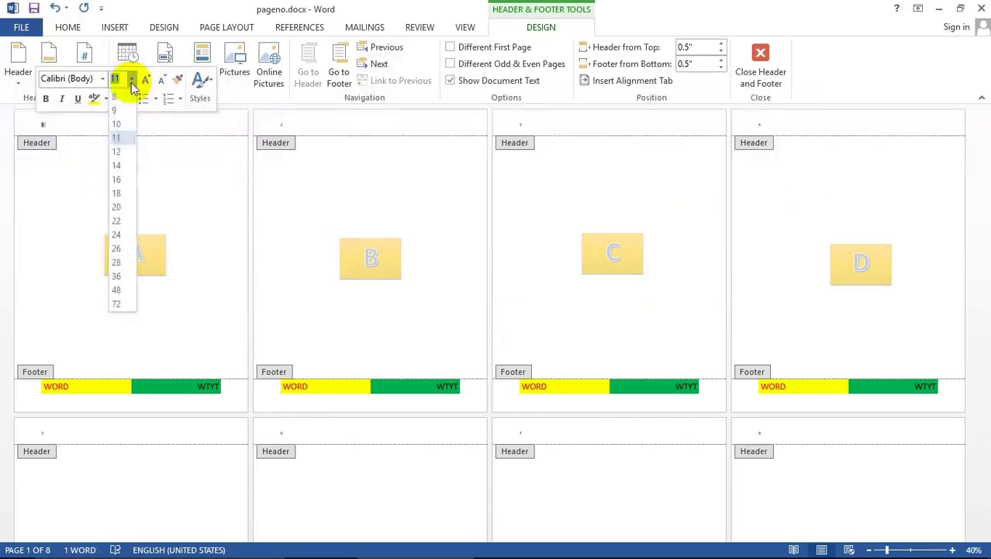
pyautogui.click(120, 235)
pyautogui.click(54, 128)
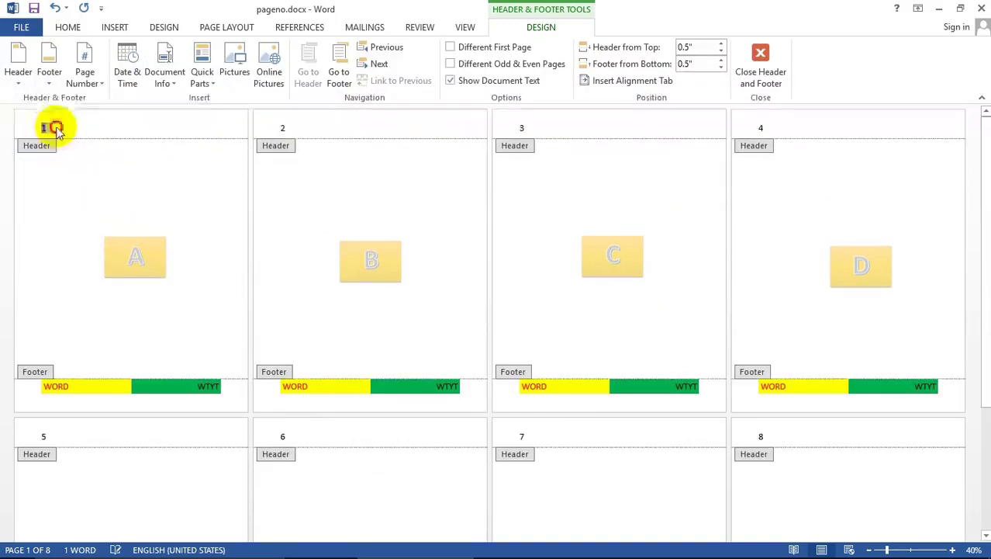
pyautogui.doubleClick(80, 203)
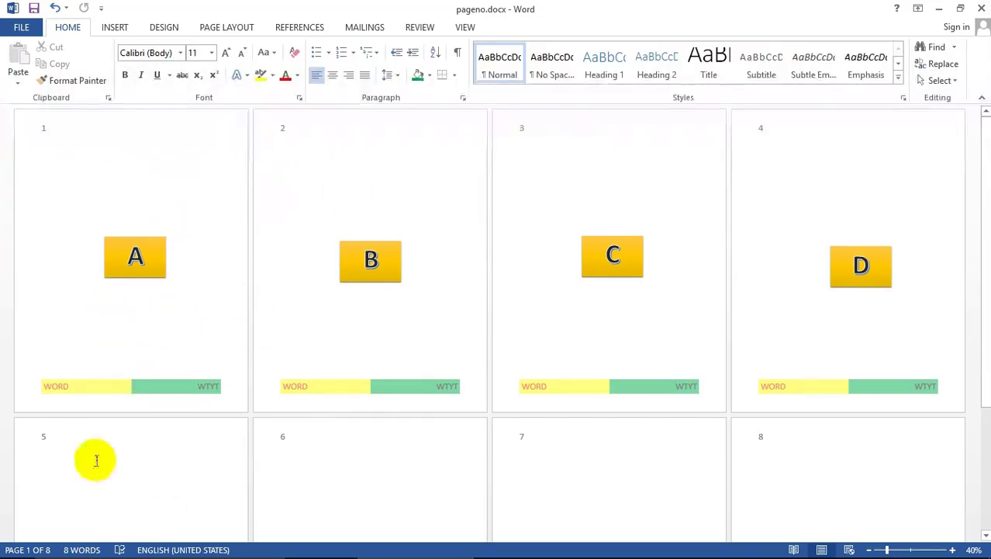
pyautogui.click(133, 257)
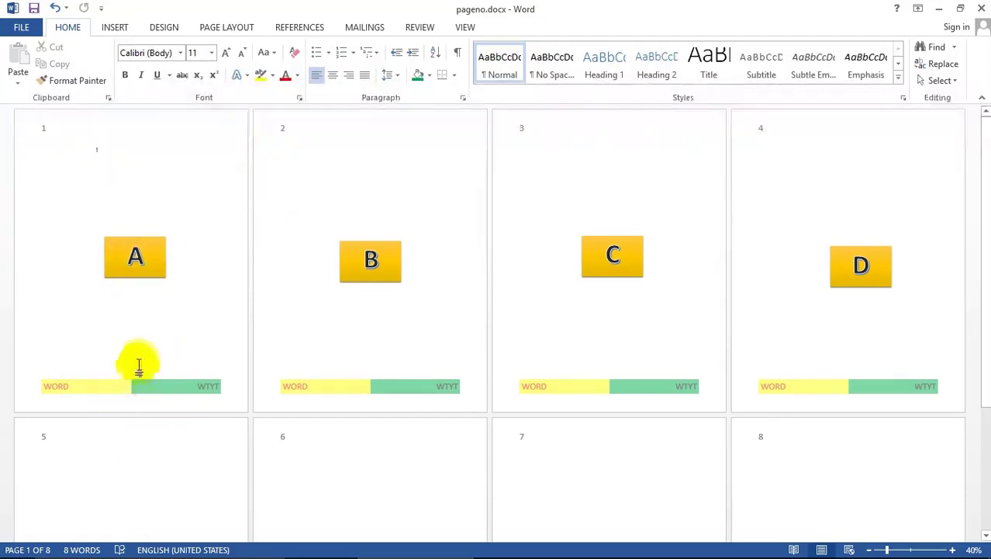
pyautogui.click(31, 29)
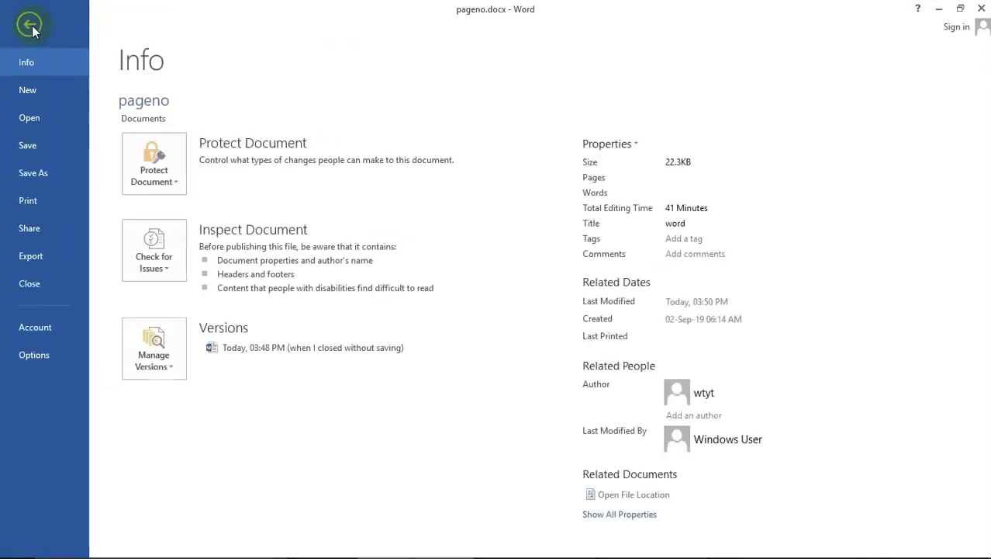
pyautogui.click(28, 205)
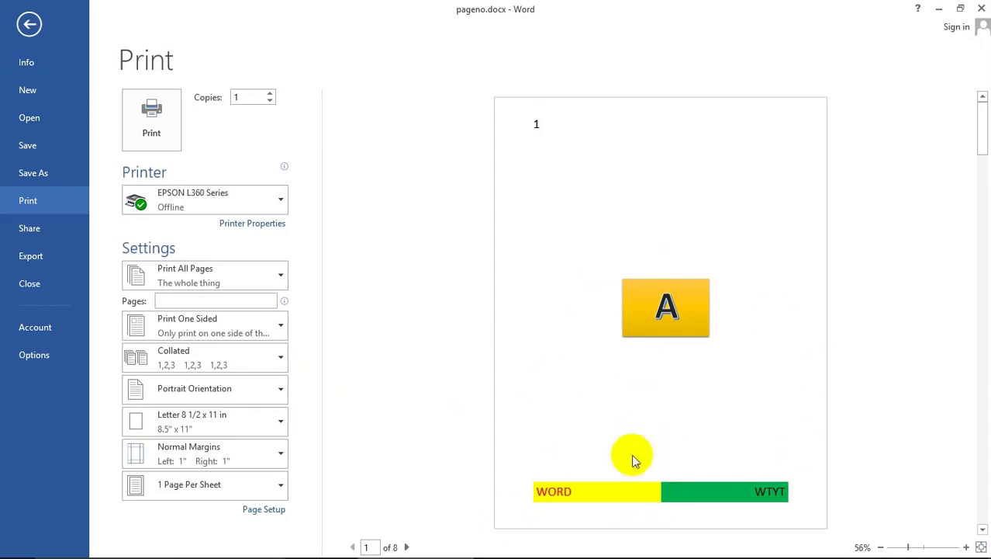
pyautogui.click(29, 24)
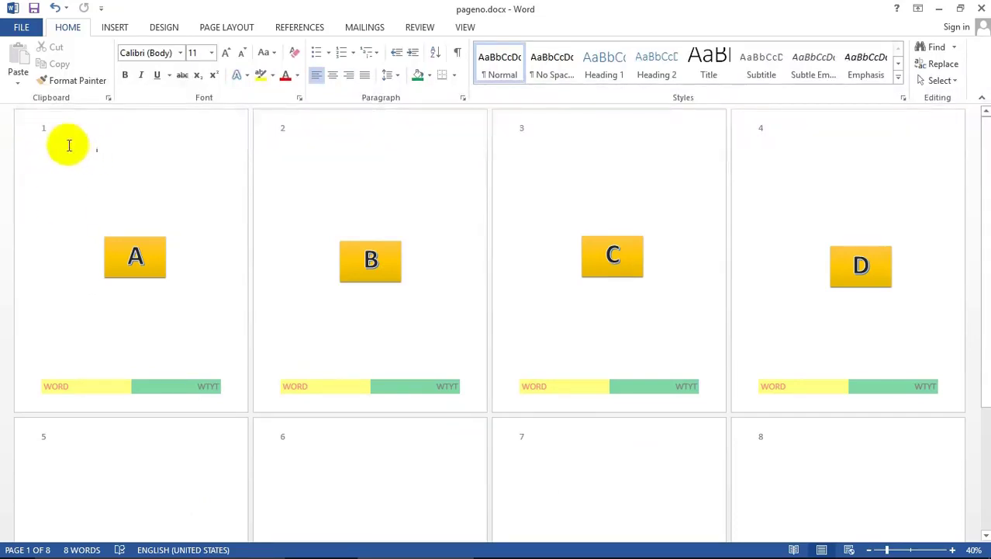
# Step: Reopen the header and set Format Page Numbers to start at 9
pyautogui.doubleClick(59, 125)
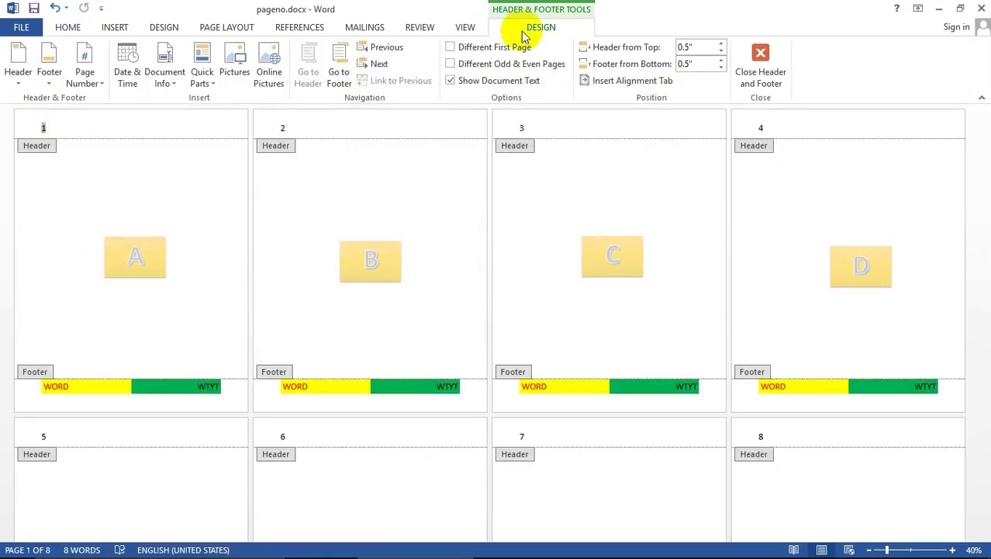
pyautogui.click(99, 86)
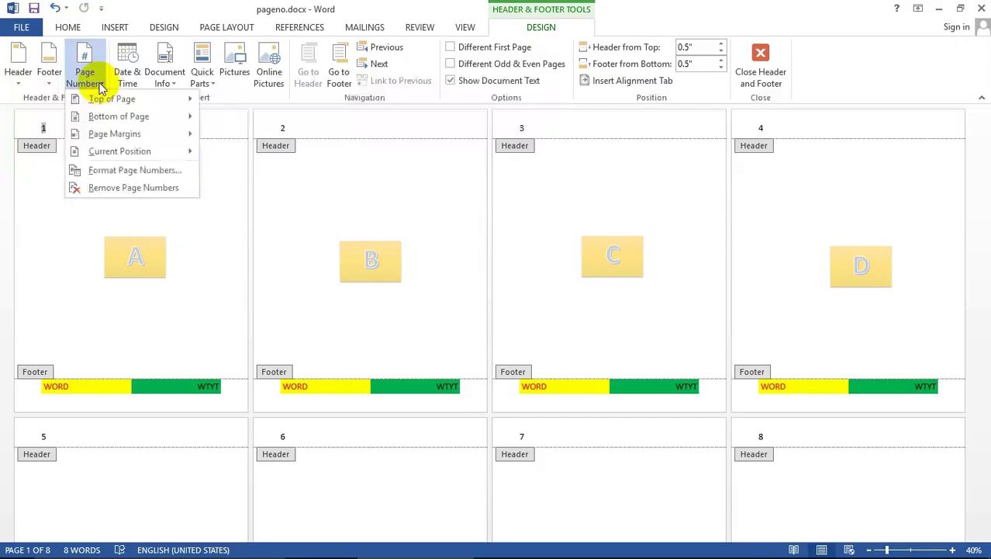
pyautogui.click(117, 170)
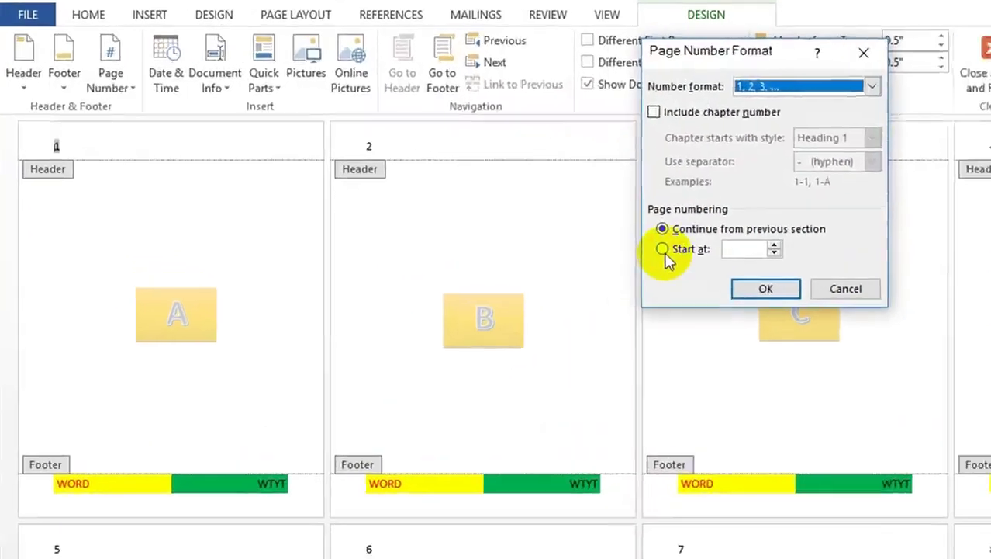
pyautogui.click(507, 207)
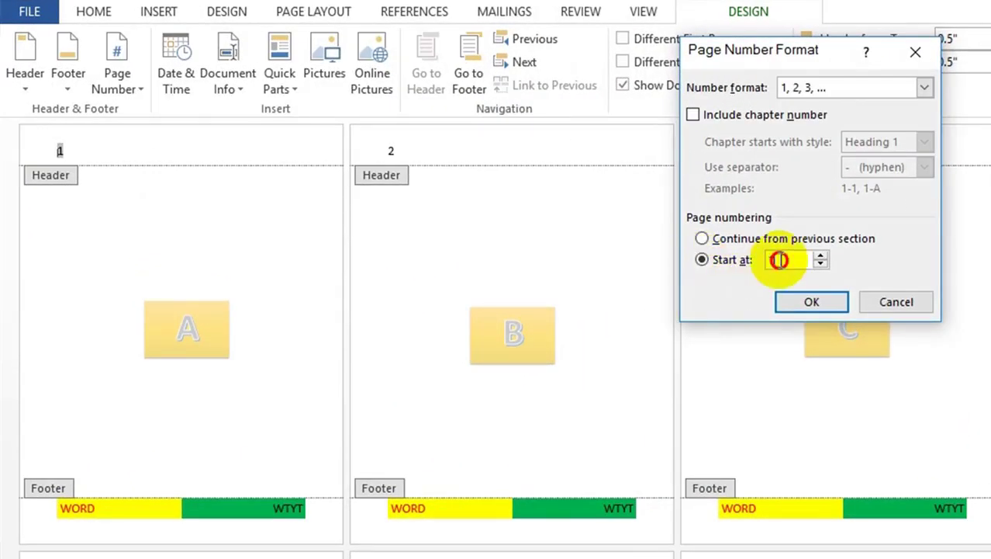
pyautogui.moveTo(779, 260); pyautogui.dragTo(761, 262)
pyautogui.write('9')
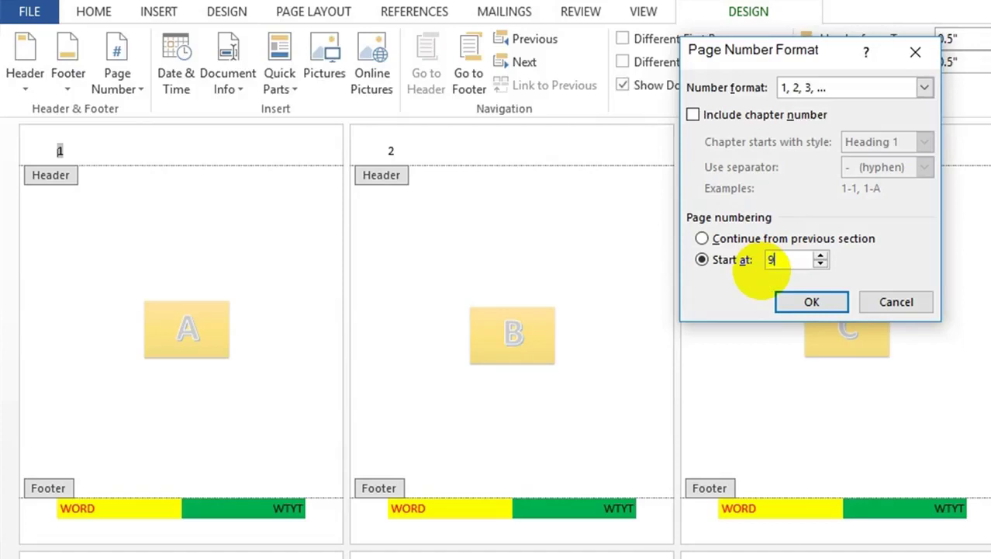
pyautogui.click(812, 301)
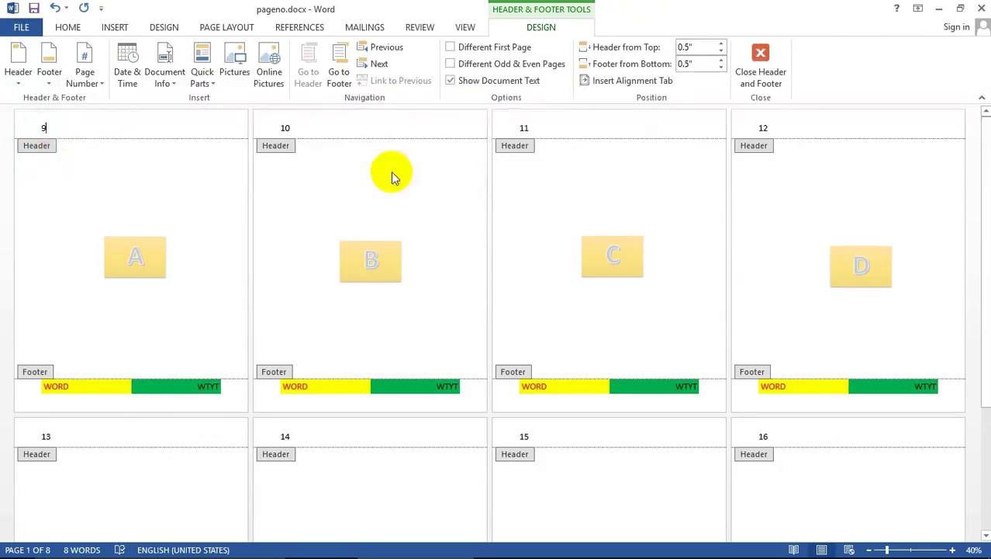
# Step: Apply the recently used Myanmar font to the header page number and close the header
pyautogui.doubleClick(37, 128)
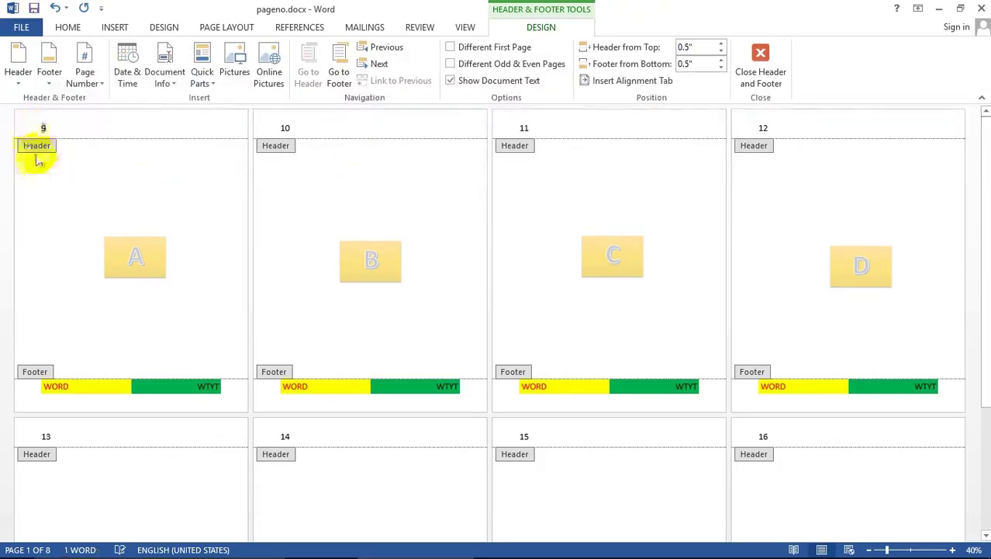
pyautogui.click(74, 28)
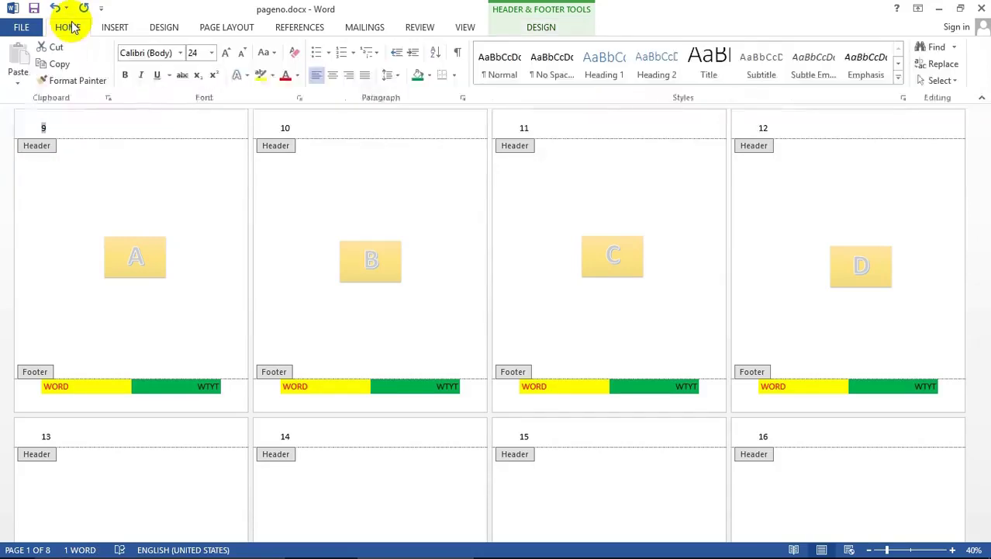
pyautogui.click(178, 56)
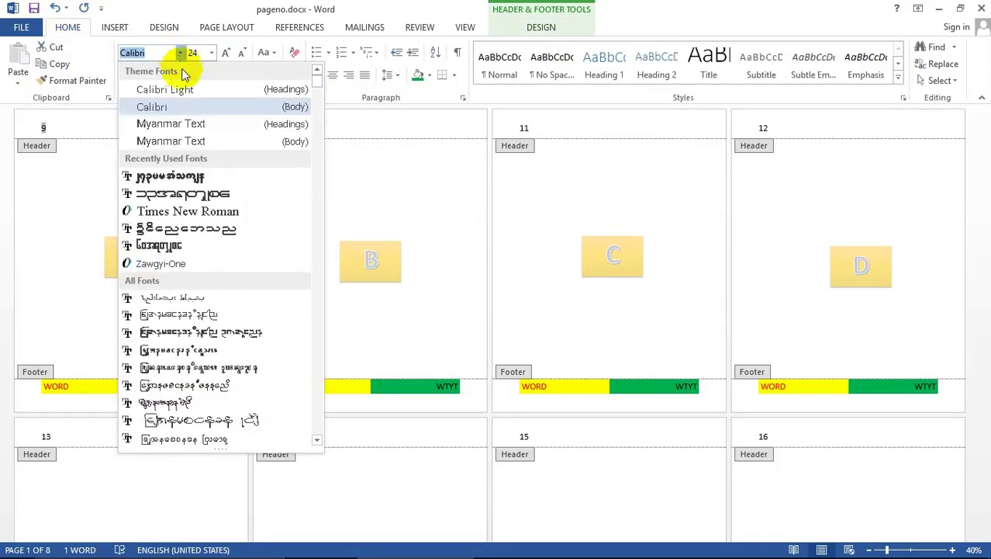
pyautogui.click(186, 183)
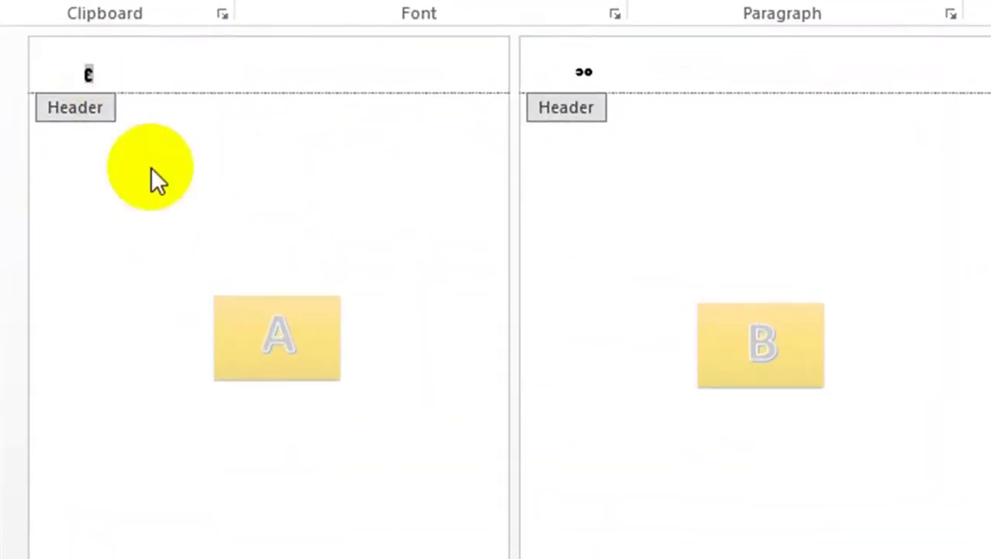
pyautogui.doubleClick(153, 172)
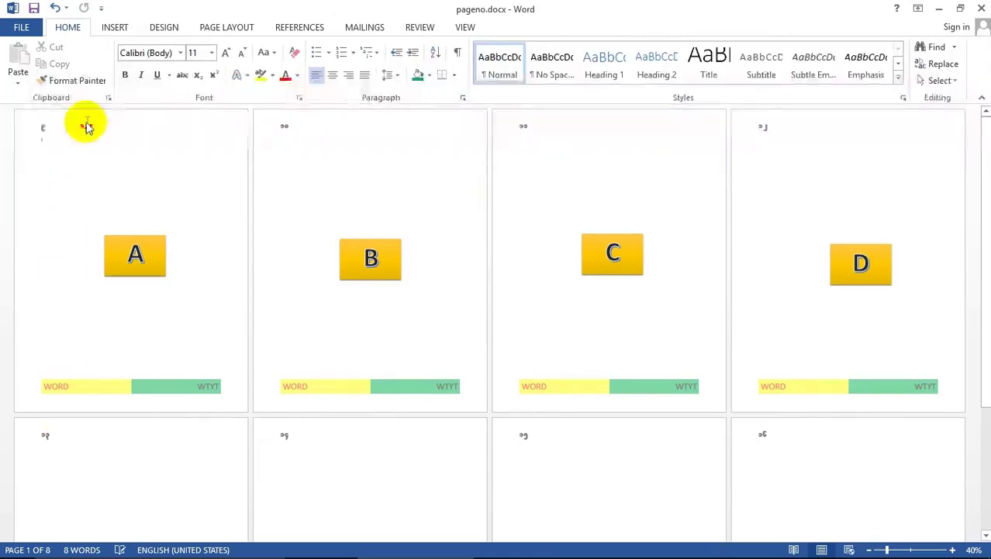
pyautogui.doubleClick(87, 127)
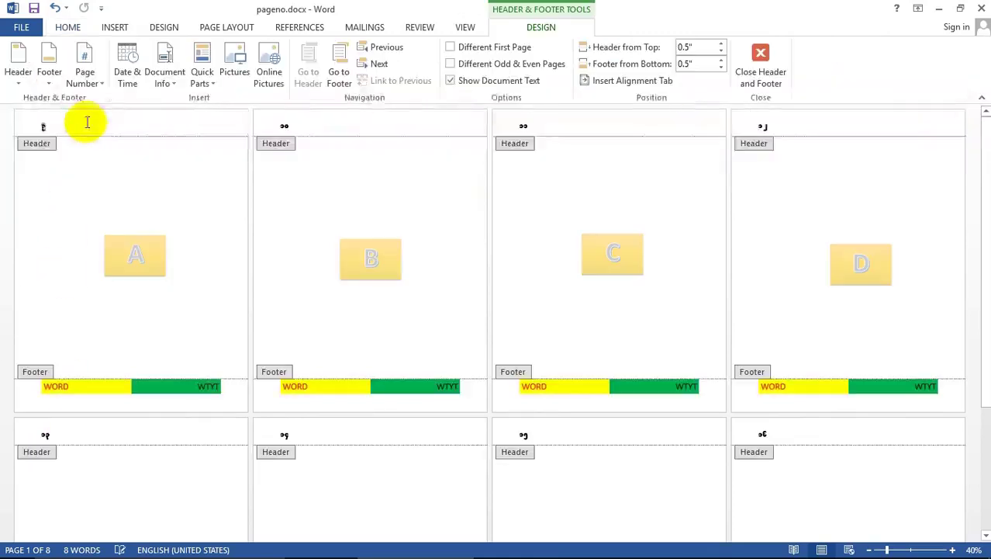
pyautogui.doubleClick(133, 258)
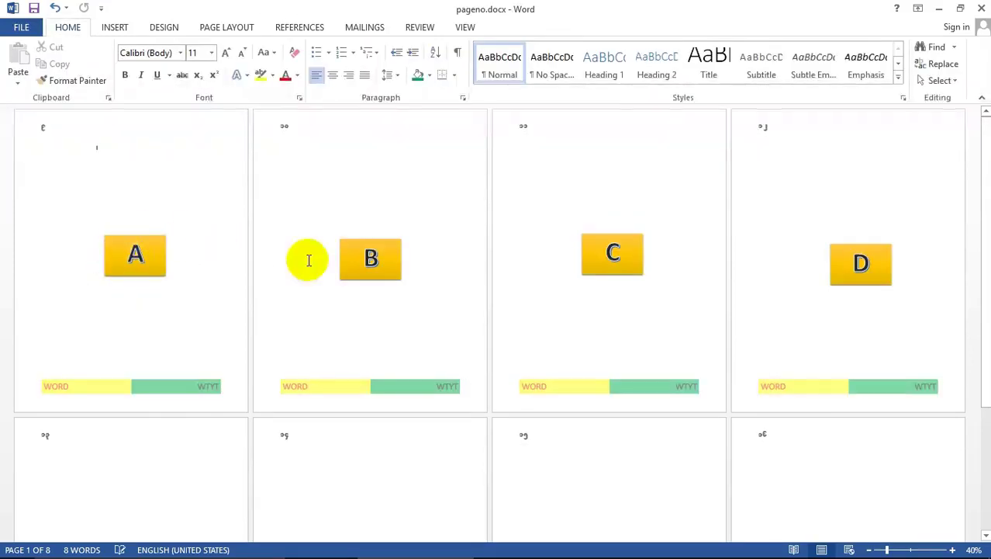
pyautogui.click(368, 242)
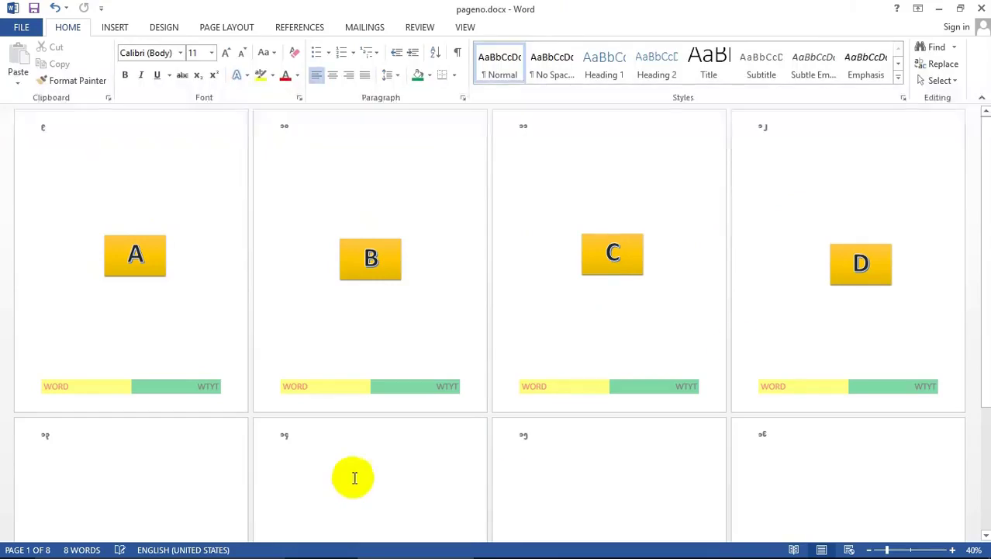
pyautogui.click(136, 256)
pyautogui.click(140, 254)
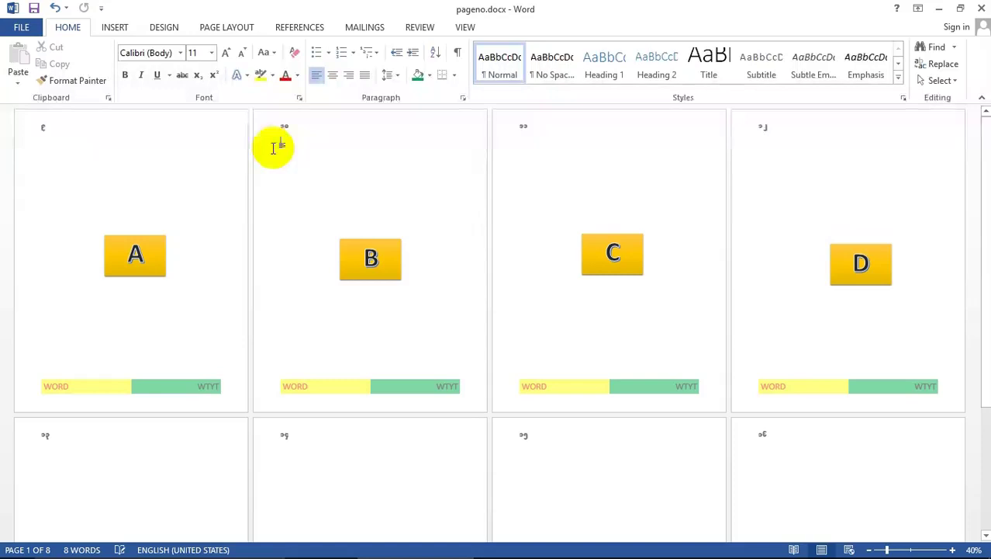
pyautogui.click(280, 146)
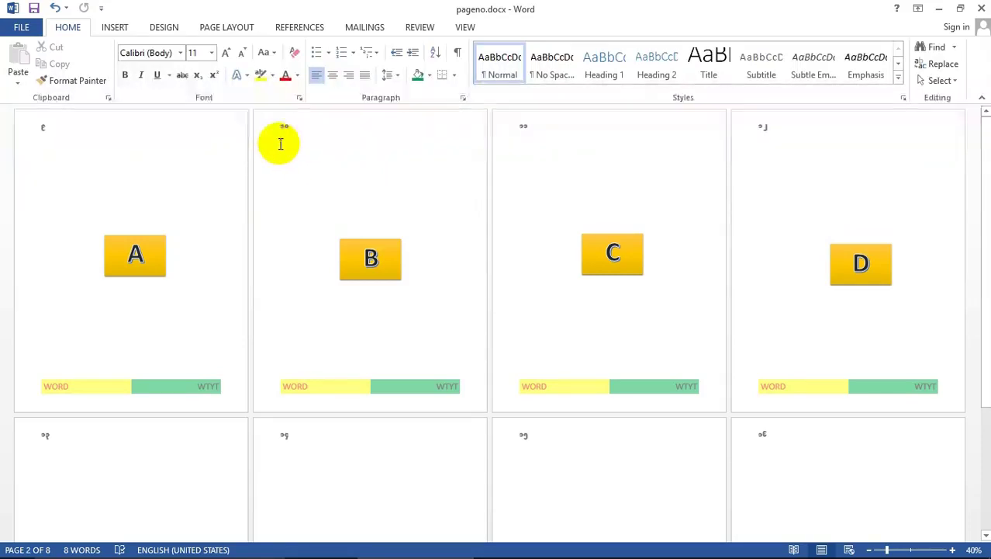
# Step: Insert a Next Page section break before page 2 and open header editing
pyautogui.click(227, 31)
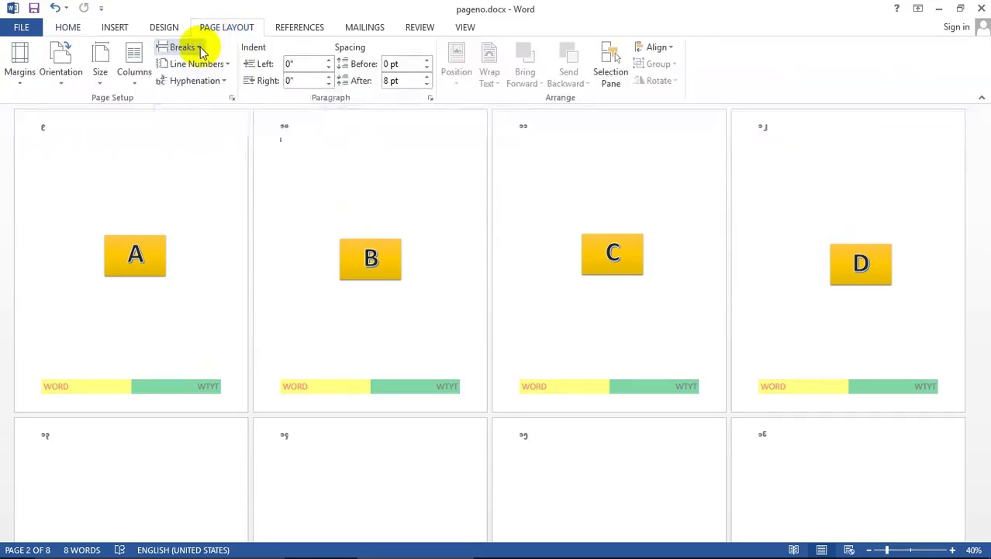
pyautogui.click(200, 48)
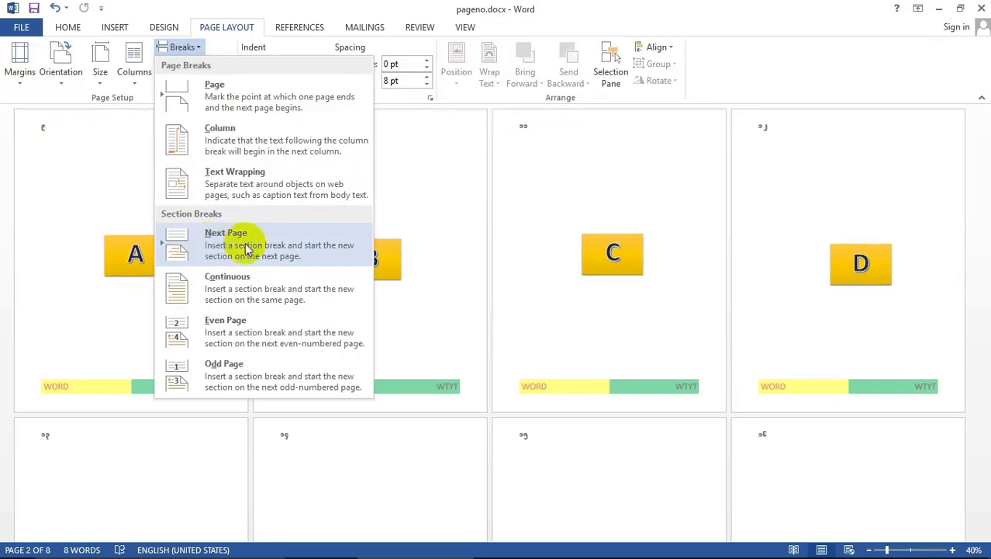
pyautogui.click(230, 246)
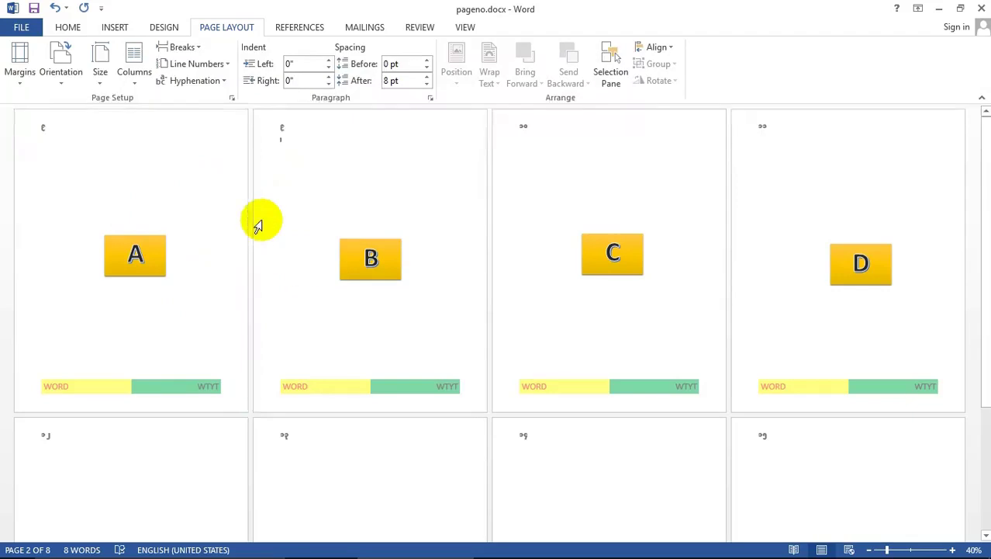
pyautogui.doubleClick(292, 125)
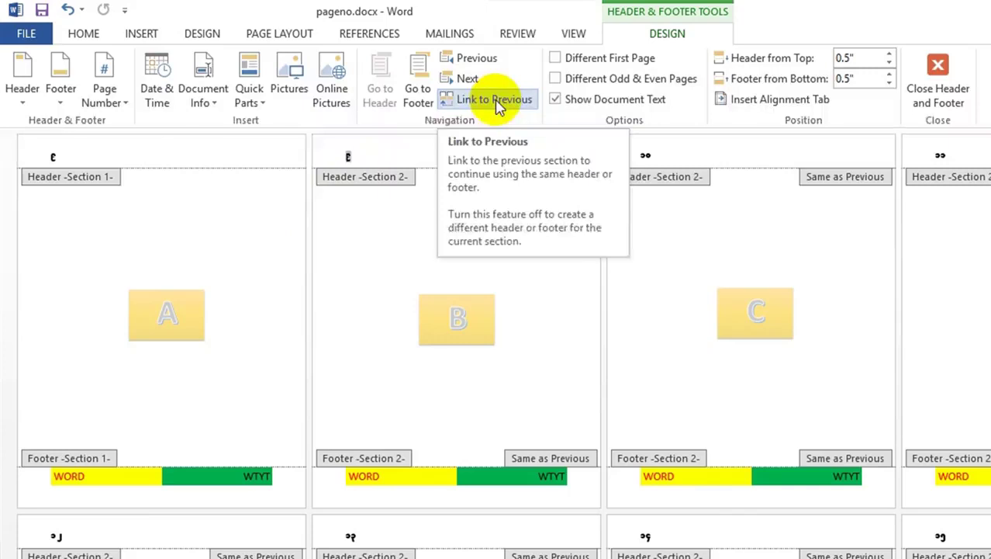
# Step: Turn off Link to Previous, delete page 1's header number, and close the header
pyautogui.click(495, 99)
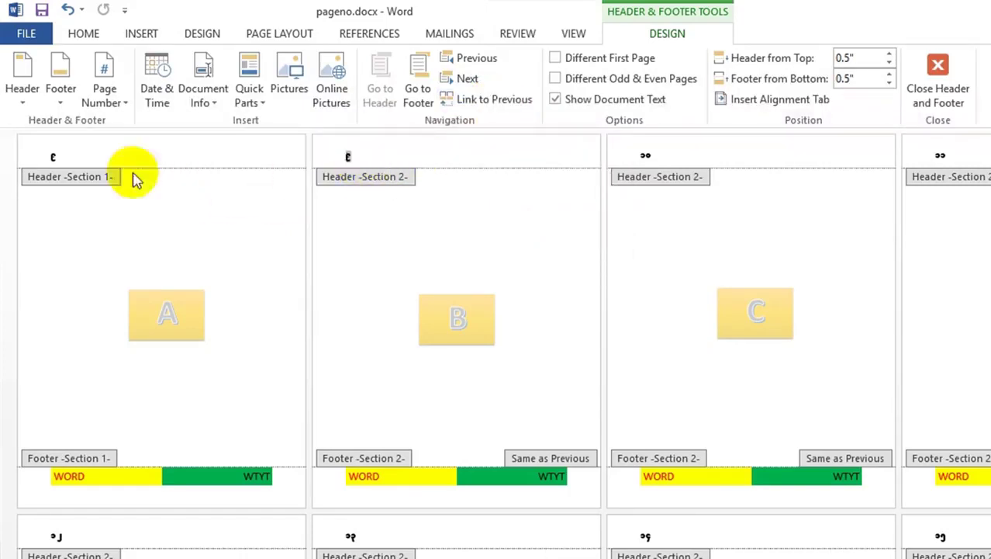
pyautogui.click(60, 155)
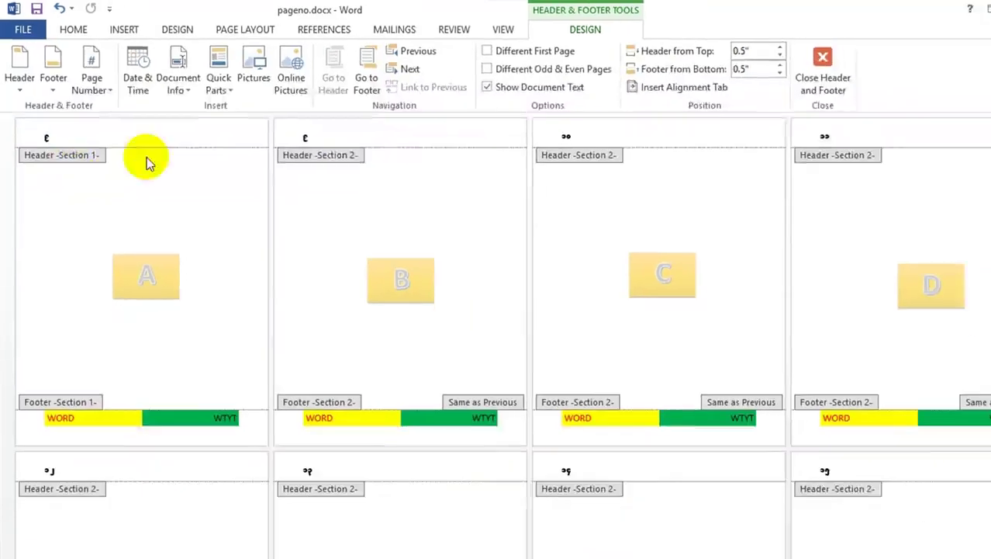
pyautogui.doubleClick(43, 126)
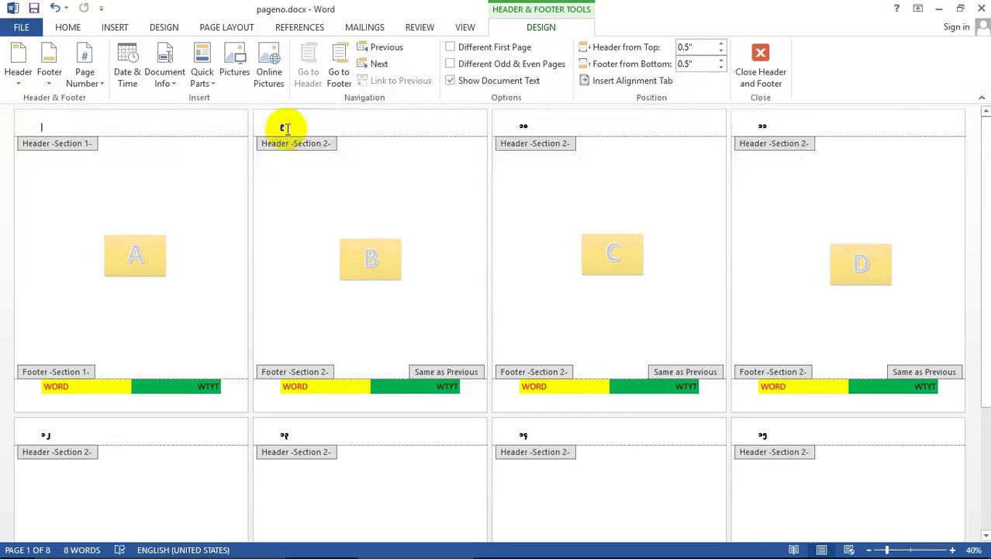
pyautogui.doubleClick(286, 202)
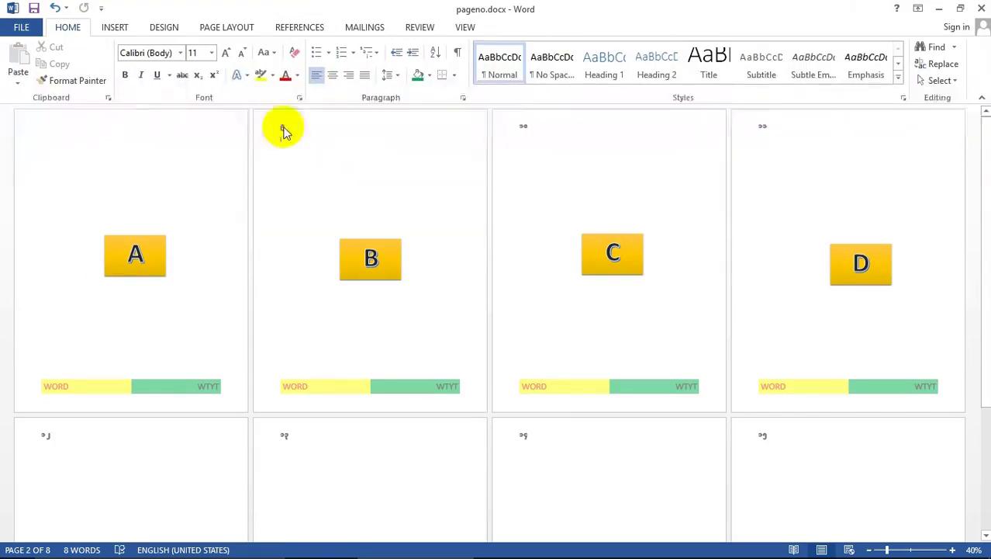
# Step: Format section 2's page numbers as i, ii, iii, starting at 1
pyautogui.doubleClick(284, 128)
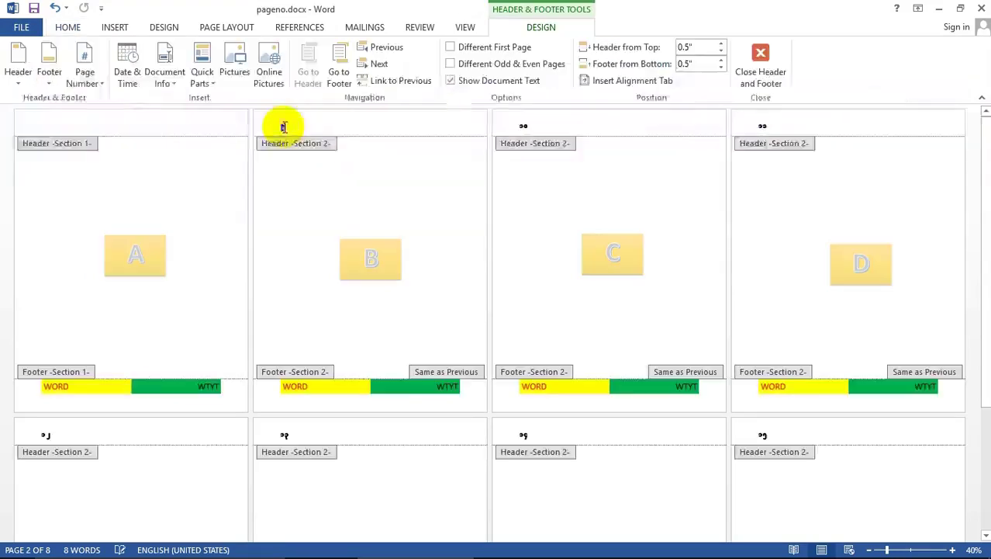
pyautogui.click(79, 82)
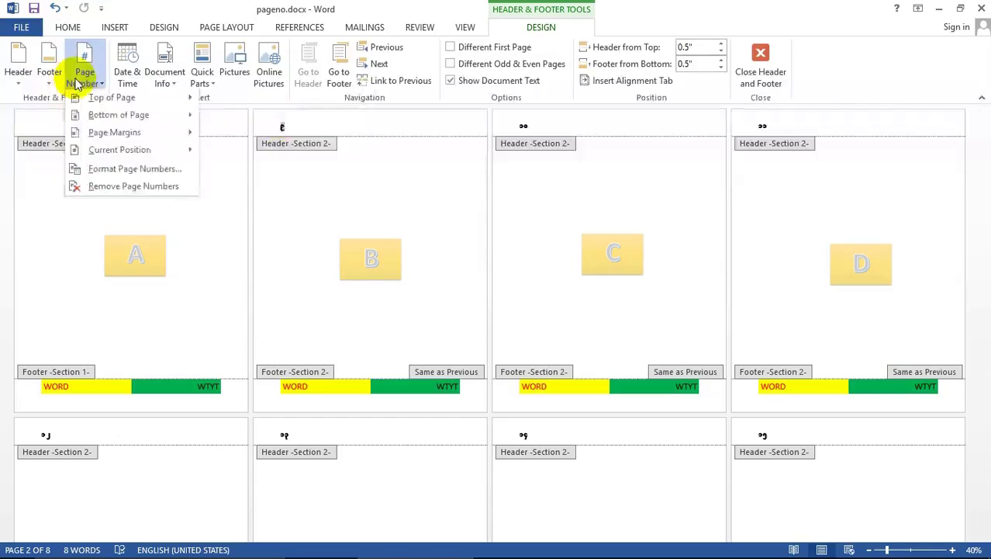
pyautogui.click(120, 170)
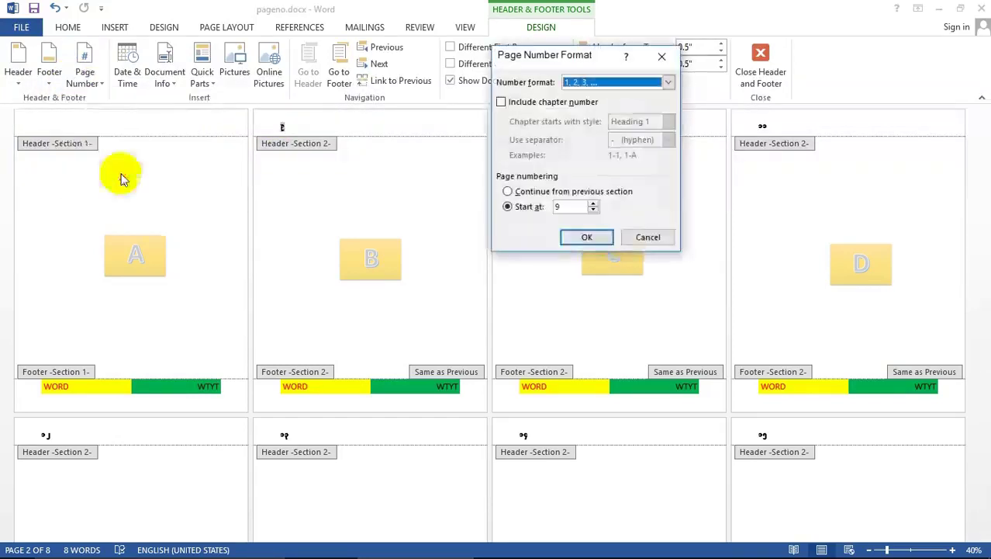
pyautogui.click(669, 82)
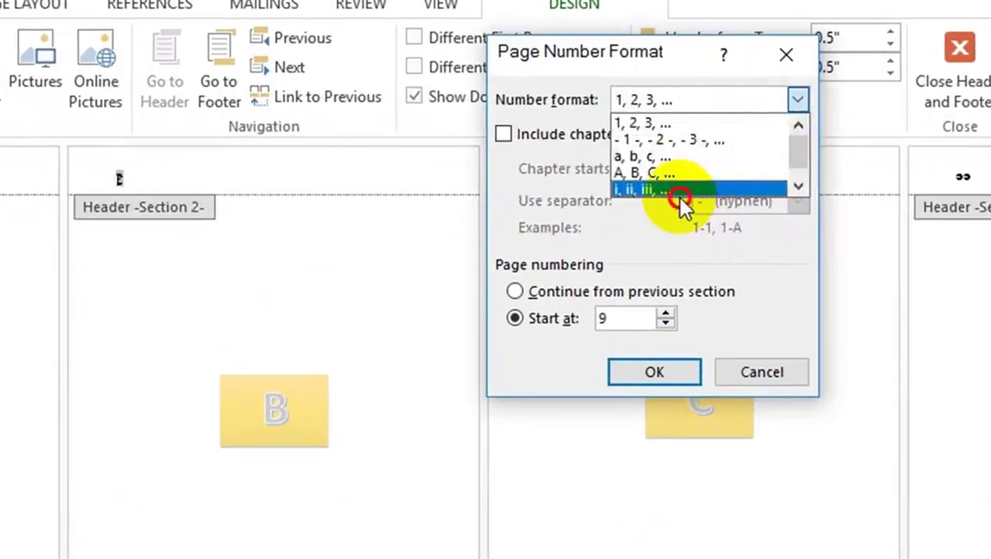
pyautogui.click(680, 197)
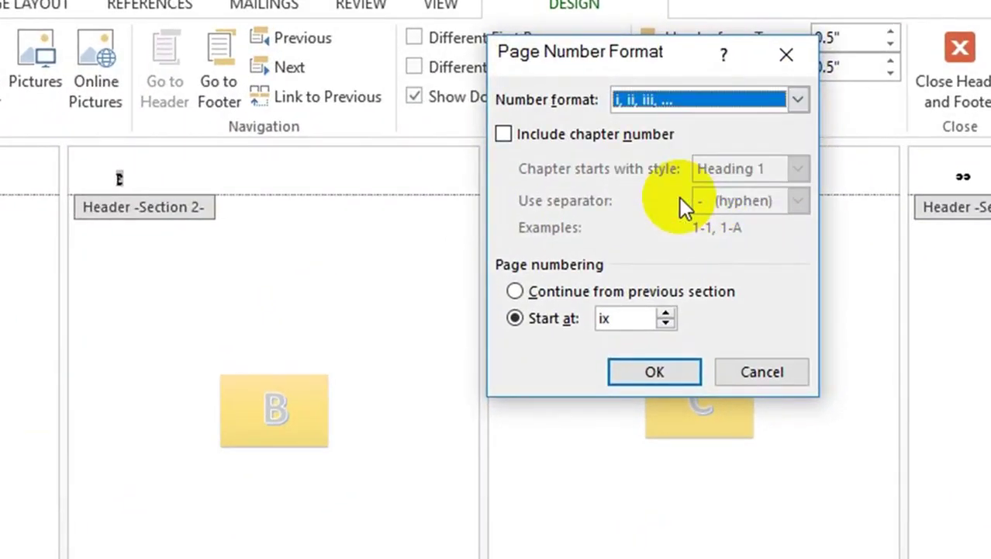
pyautogui.doubleClick(612, 318)
pyautogui.write('1')
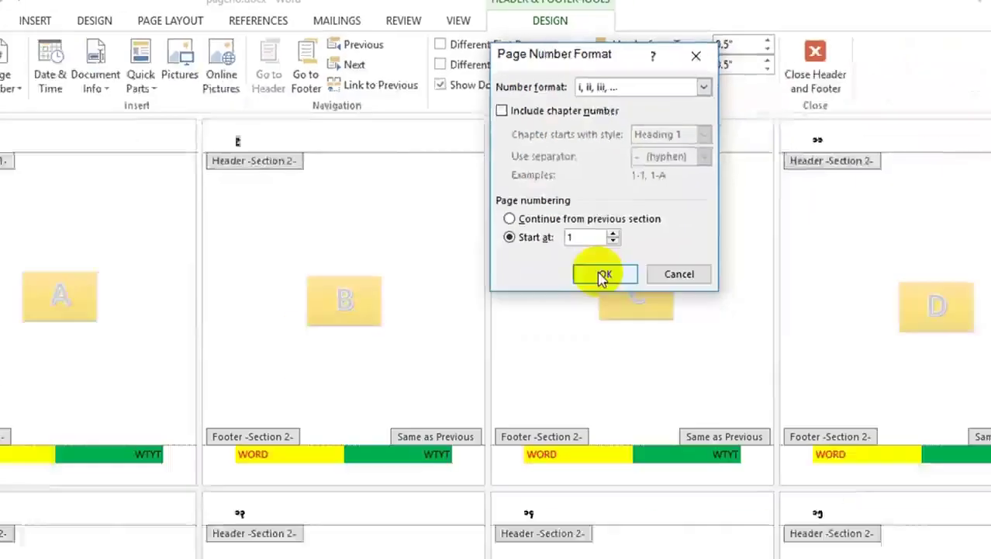
pyautogui.click(654, 371)
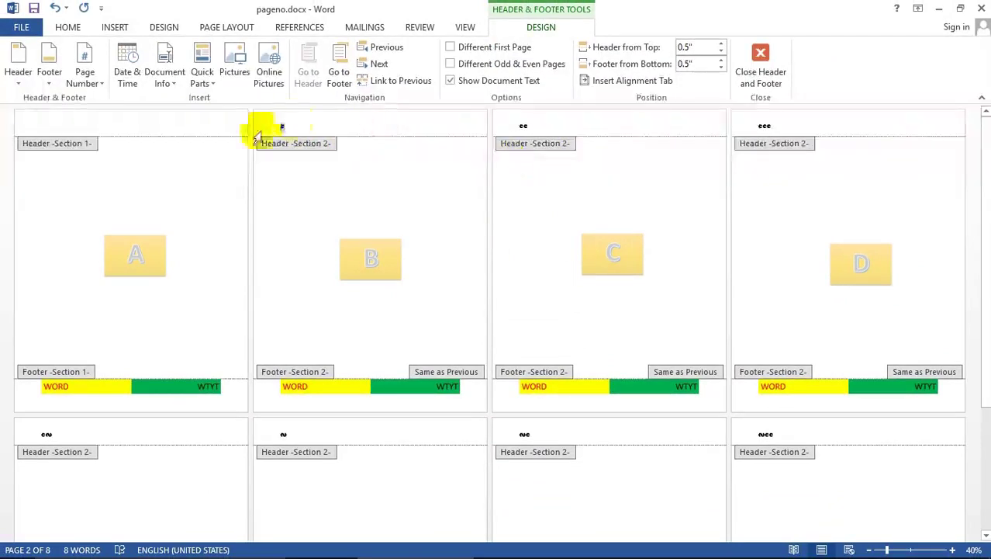
# Step: Set page 2's header number to Calibri (Body) 36 pt, then close header editing
pyautogui.click(67, 27)
pyautogui.click(289, 119)
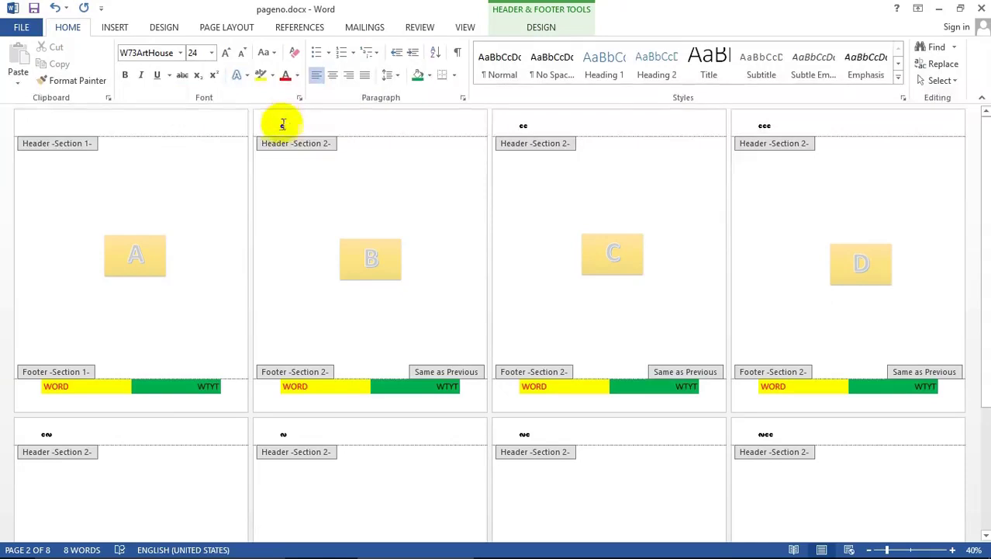
pyautogui.doubleClick(277, 124)
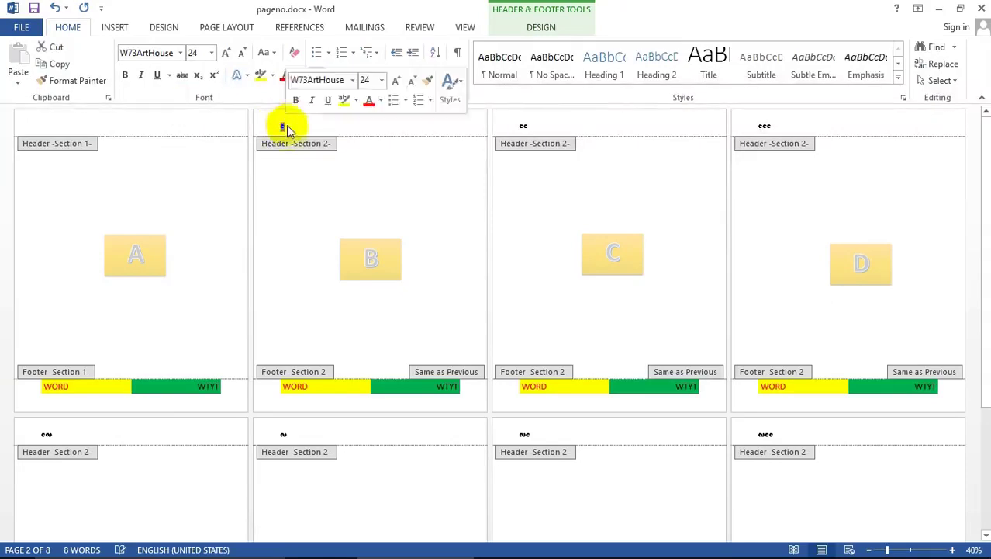
pyautogui.click(180, 53)
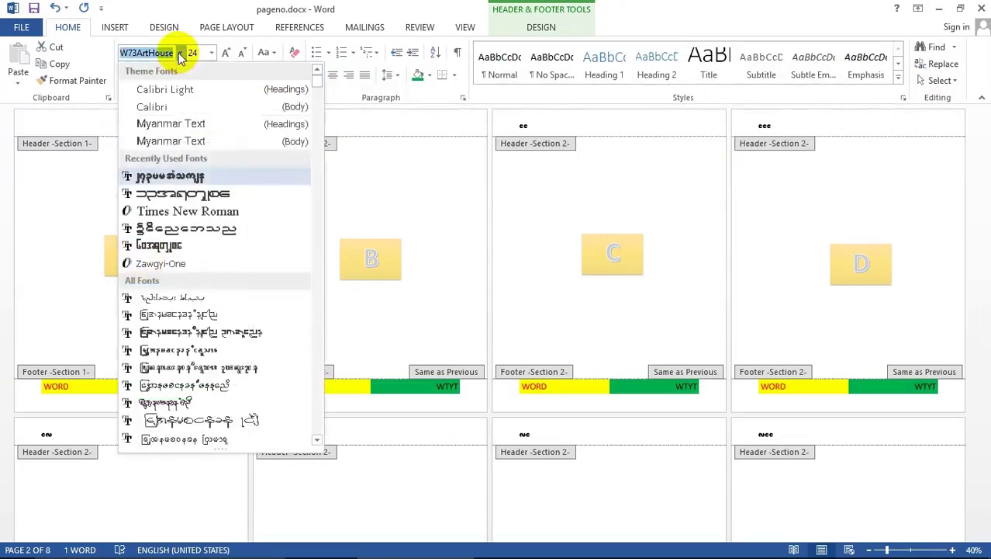
pyautogui.click(163, 104)
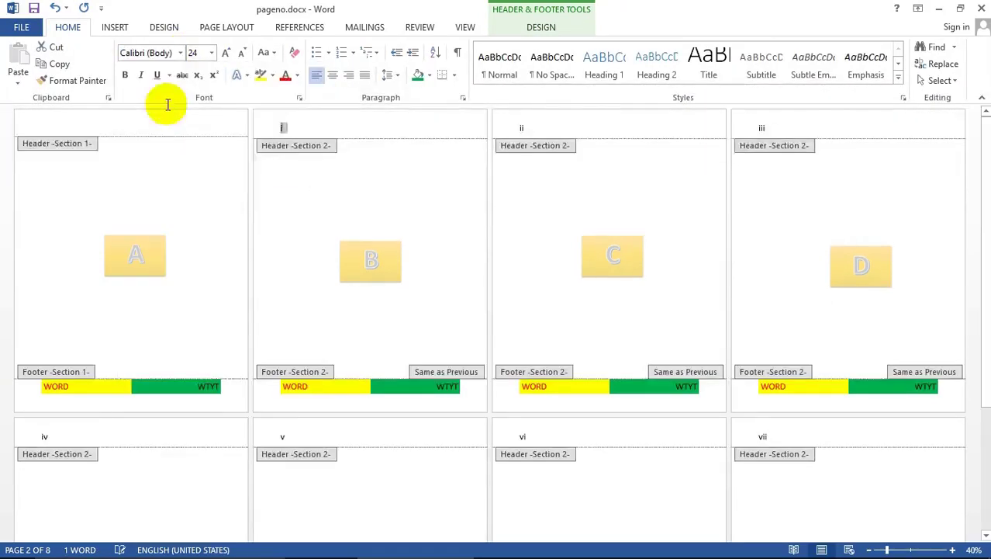
pyautogui.click(212, 55)
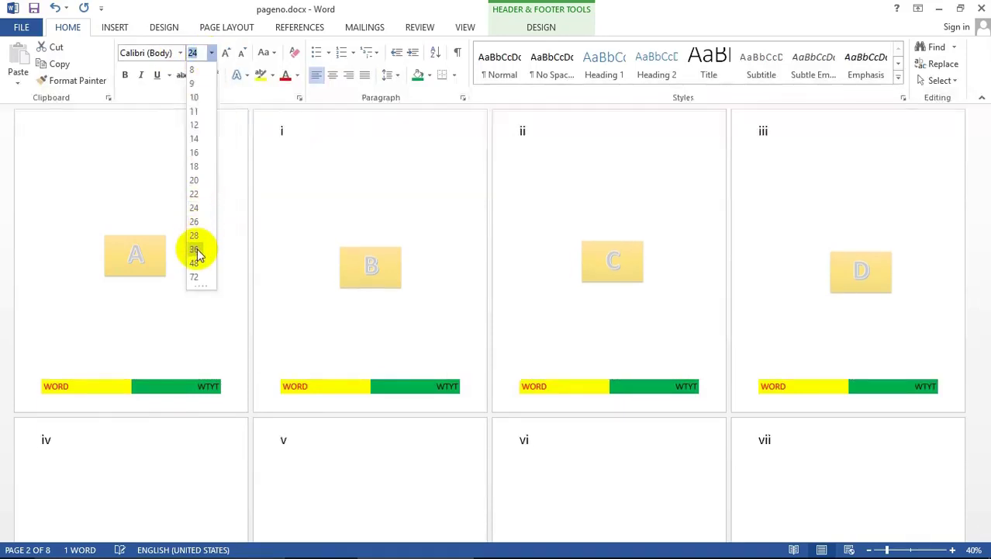
pyautogui.click(195, 249)
pyautogui.click(281, 128)
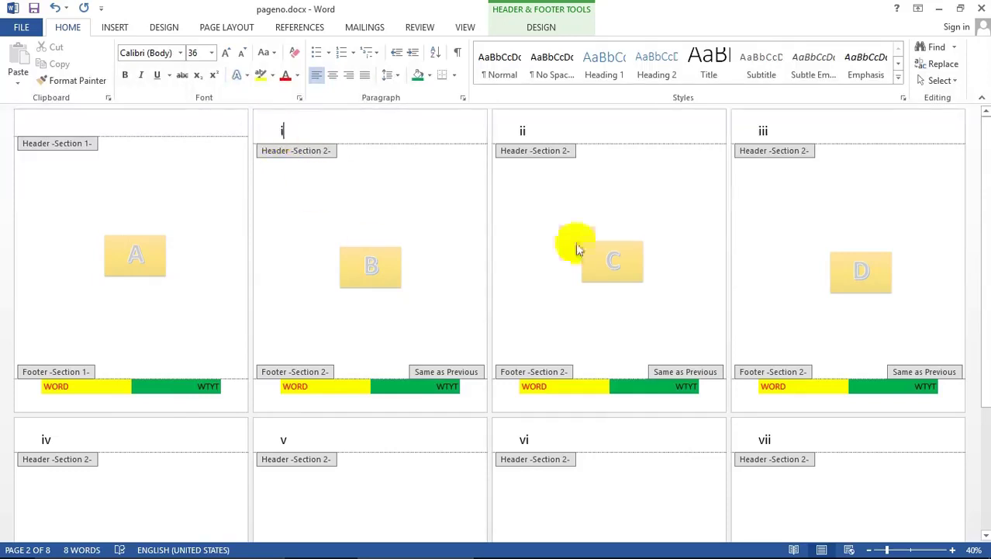
pyautogui.doubleClick(613, 201)
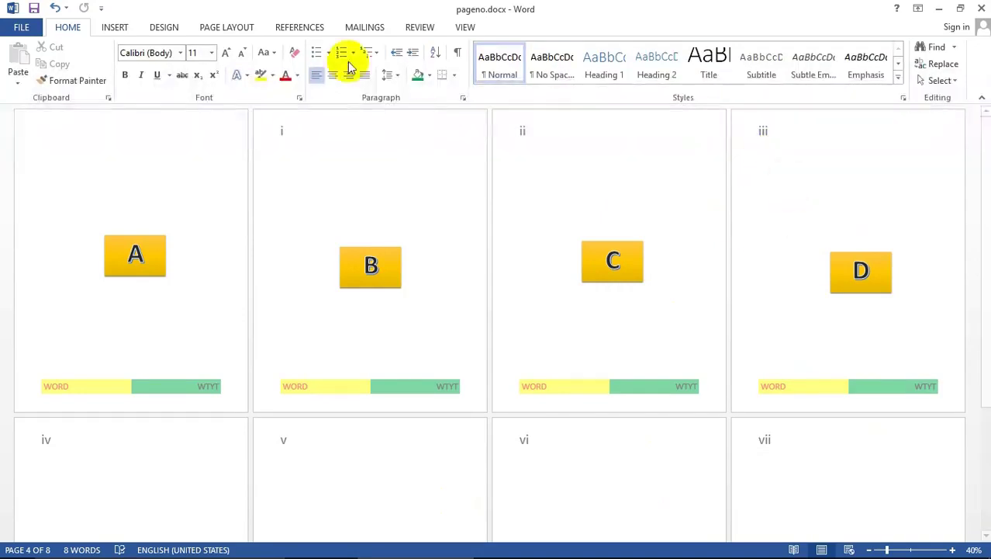
# Step: Insert a Next Page section break before page D and open page D's header for editing
pyautogui.click(233, 29)
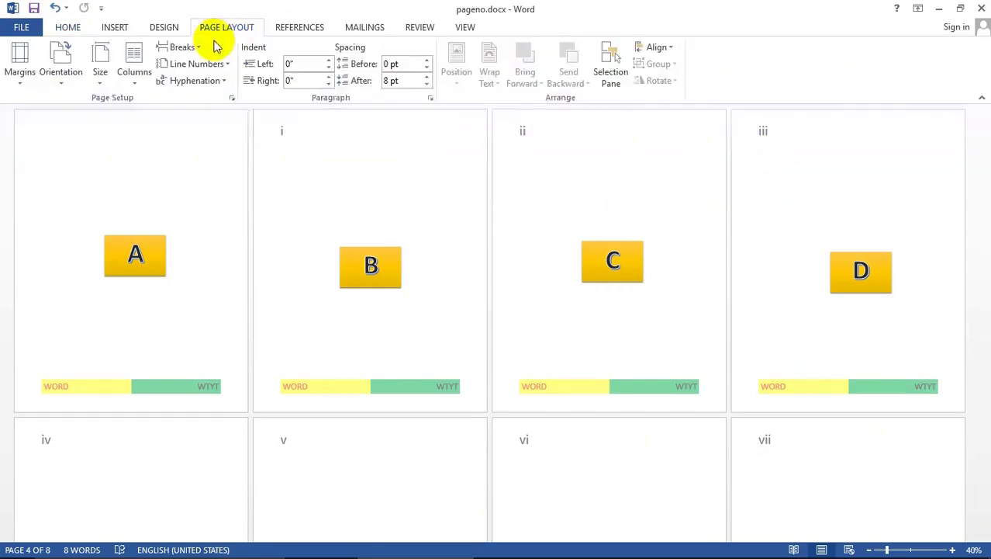
pyautogui.click(190, 47)
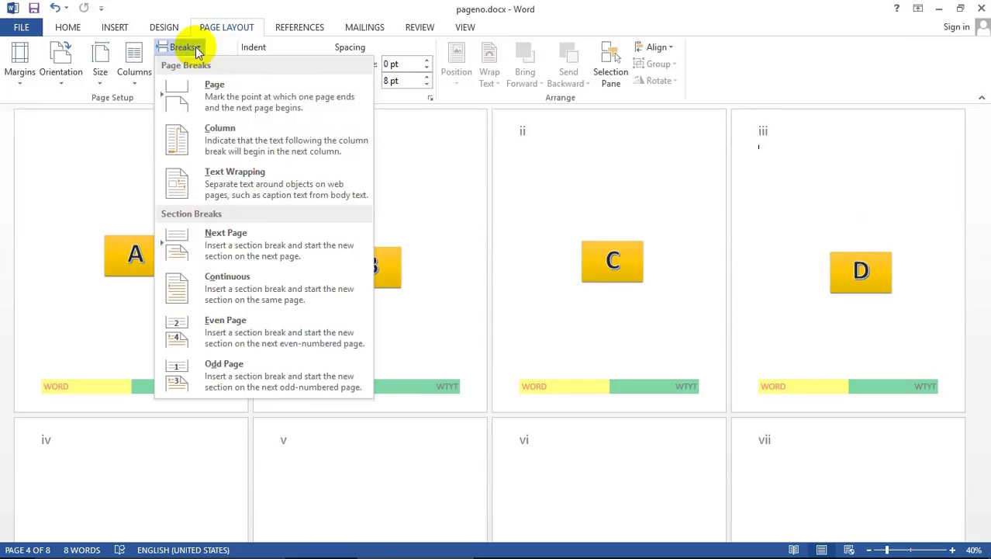
pyautogui.click(211, 247)
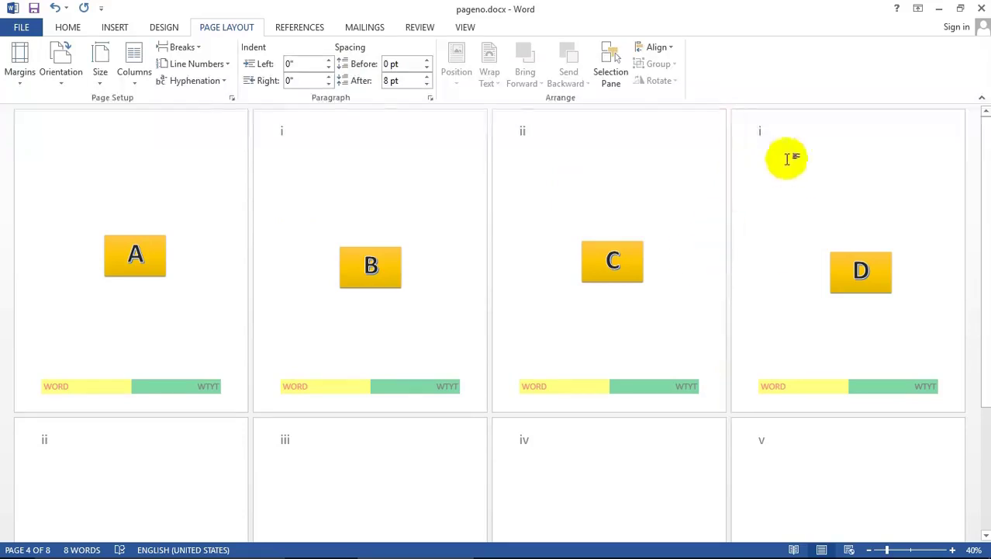
pyautogui.doubleClick(775, 131)
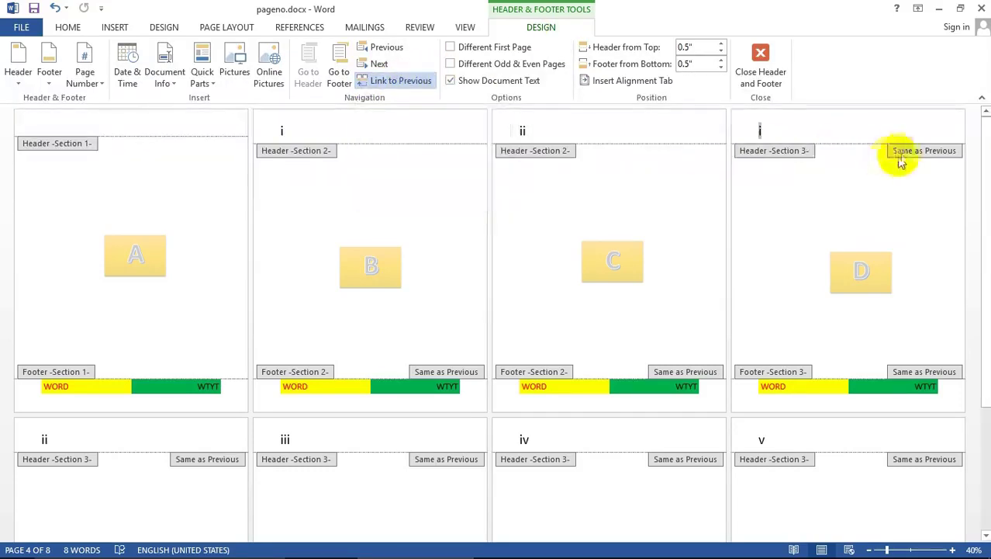
# Step: Unlink section 3's header, number its pages in Arabic 1, 2, 3 starting at 1, and close the header
pyautogui.click(390, 82)
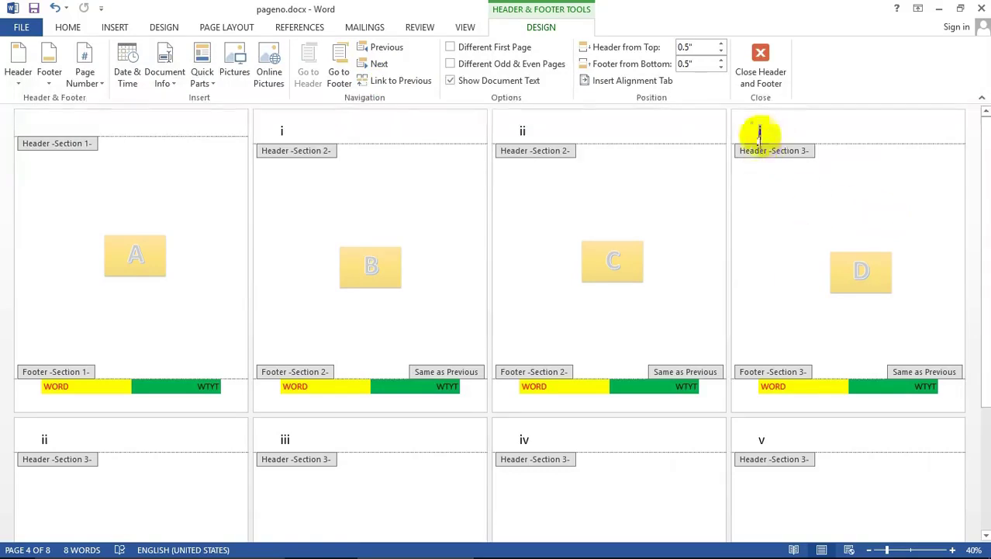
pyautogui.click(91, 76)
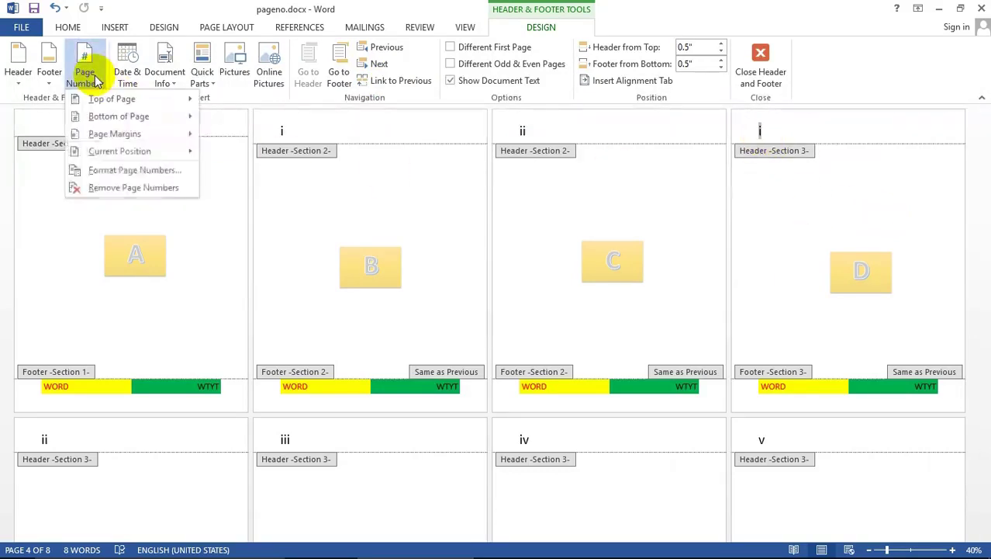
pyautogui.click(113, 171)
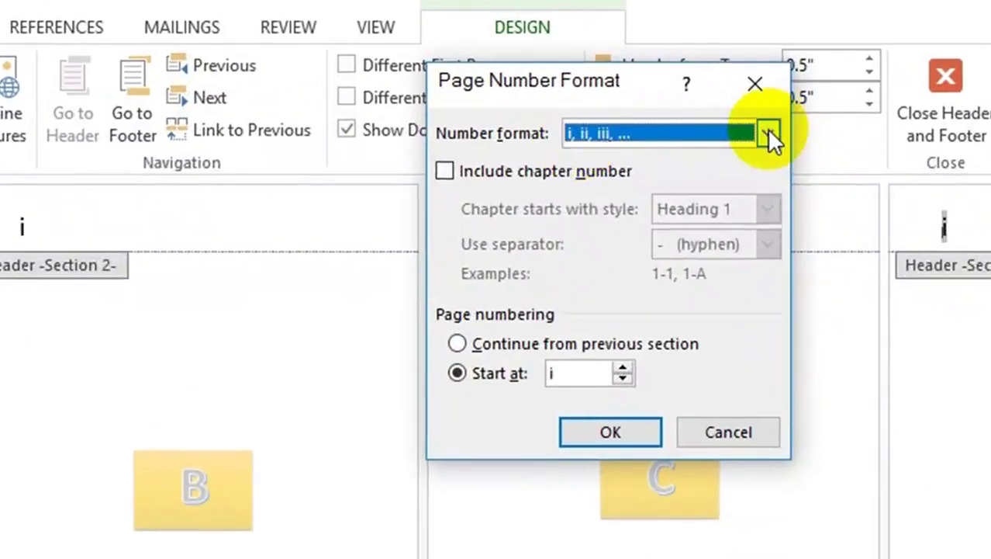
pyautogui.click(668, 83)
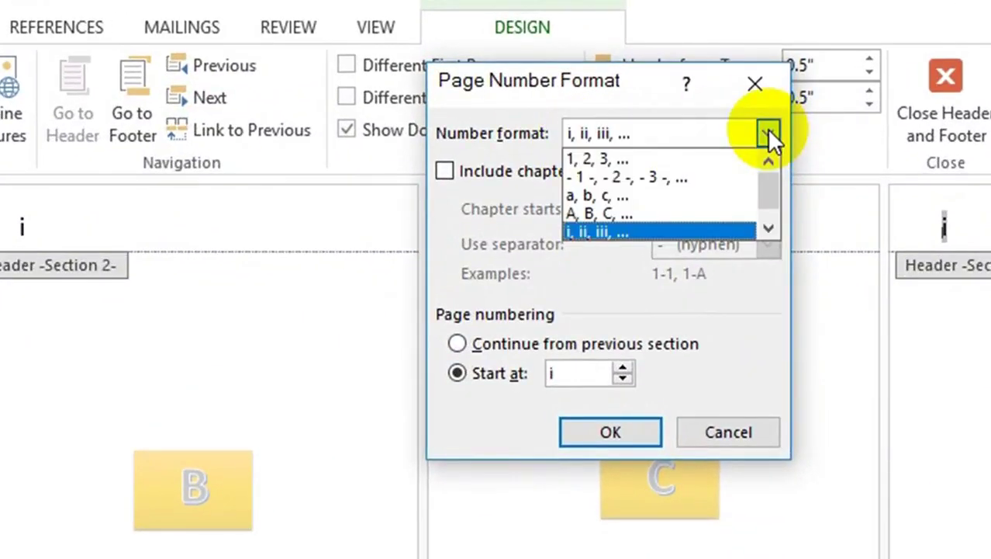
pyautogui.click(582, 159)
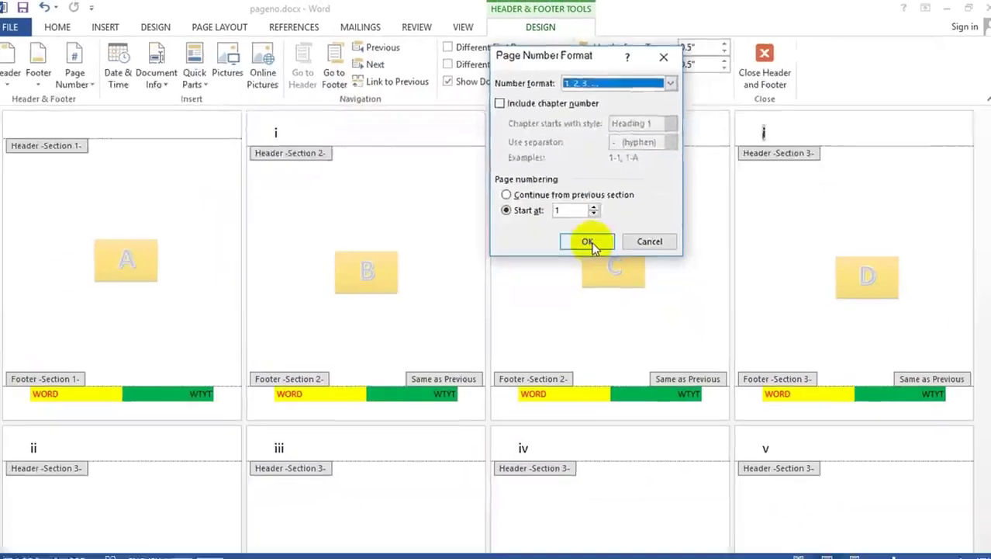
pyautogui.click(611, 432)
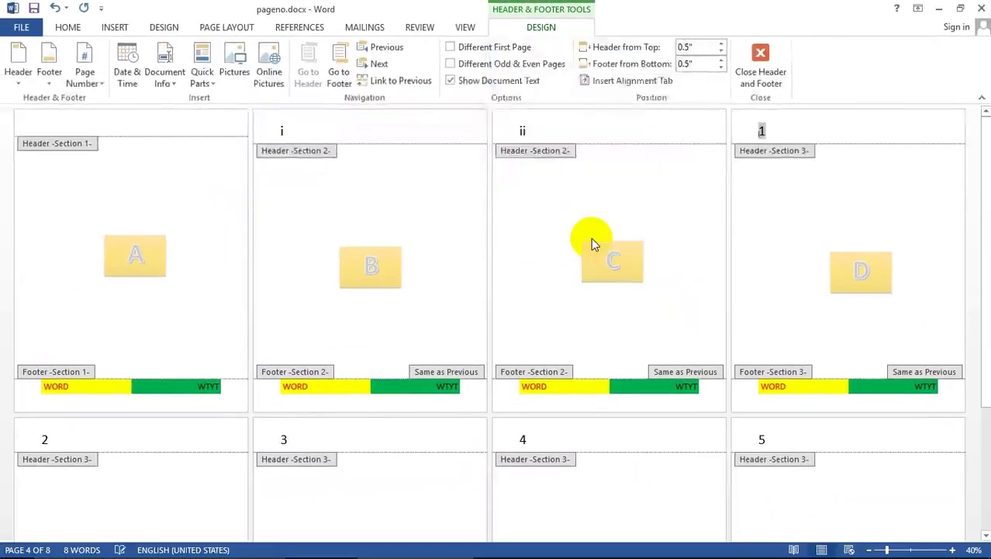
pyautogui.doubleClick(768, 207)
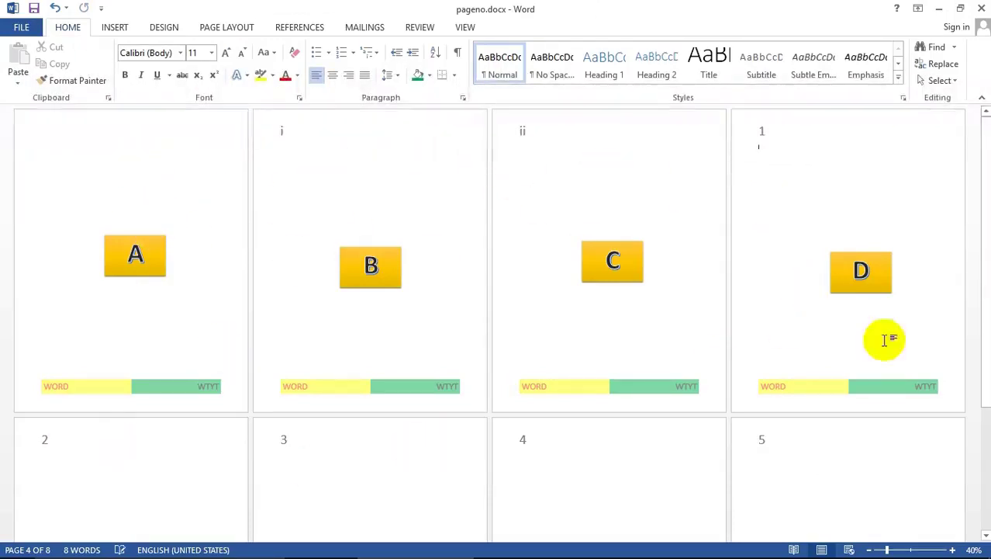
# Step: Scroll through pages E–H to check the Arabic page numbers 2–5, then scroll back up
pyautogui.moveTo(987, 252); pyautogui.dragTo(987, 375)
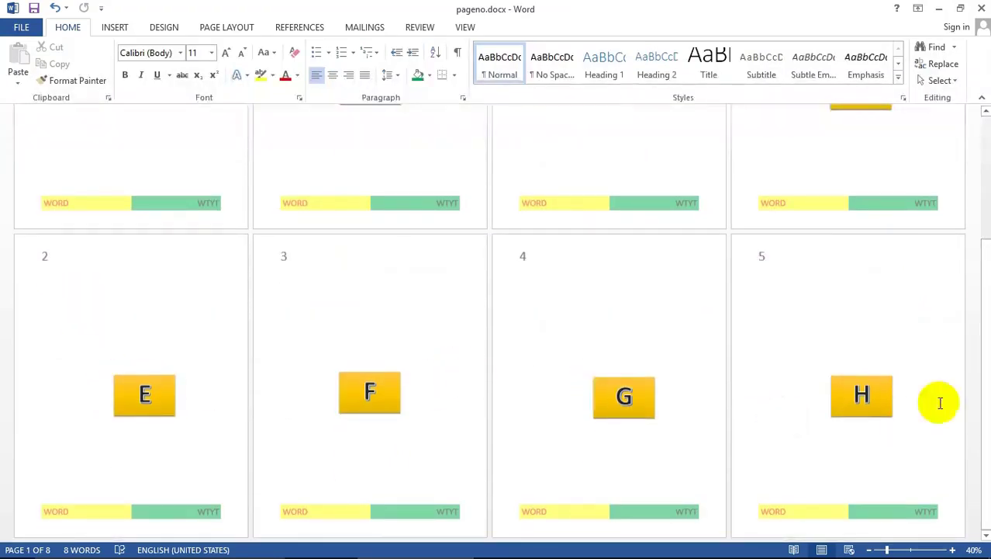
pyautogui.moveTo(987, 353); pyautogui.dragTo(987, 225)
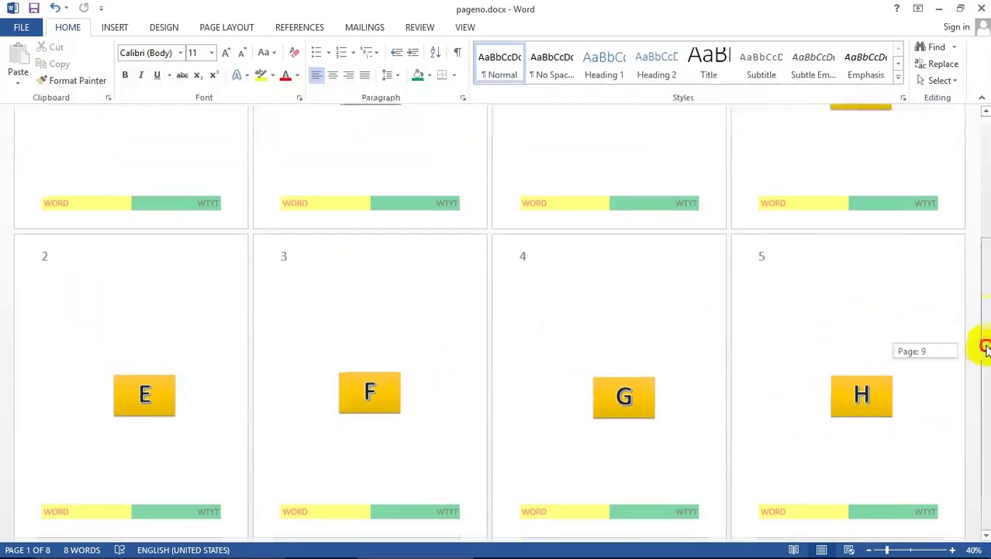
pyautogui.moveTo(986, 351); pyautogui.dragTo(986, 346)
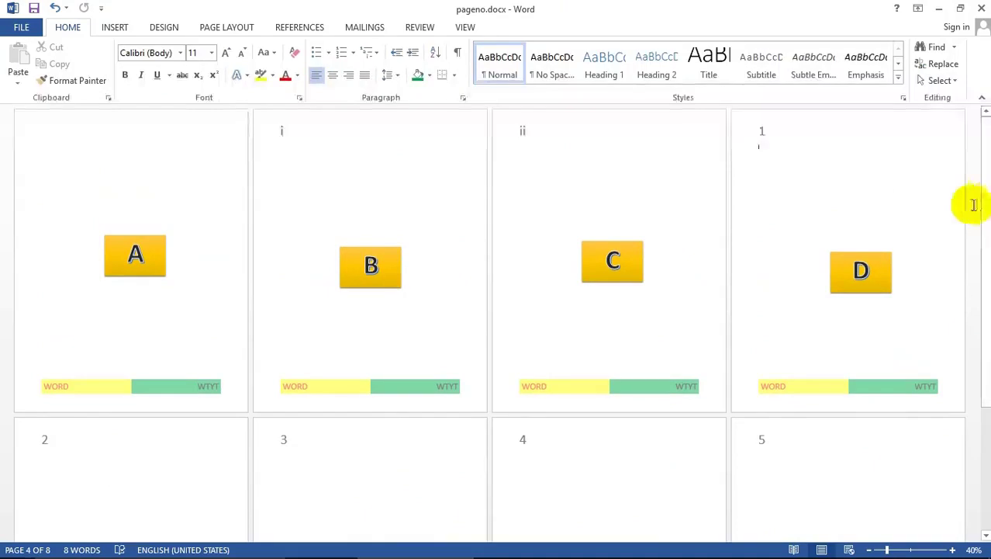